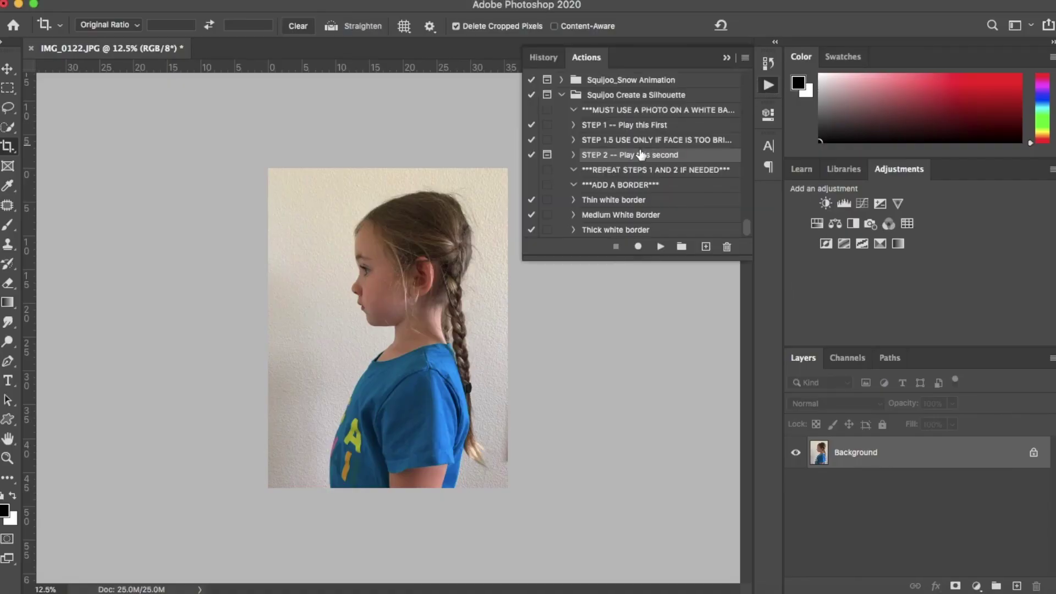
Run the 'STEP 1 -- Play this First' action to add a Brightness/Contrast 1 layer whitening the background.
click(625, 128)
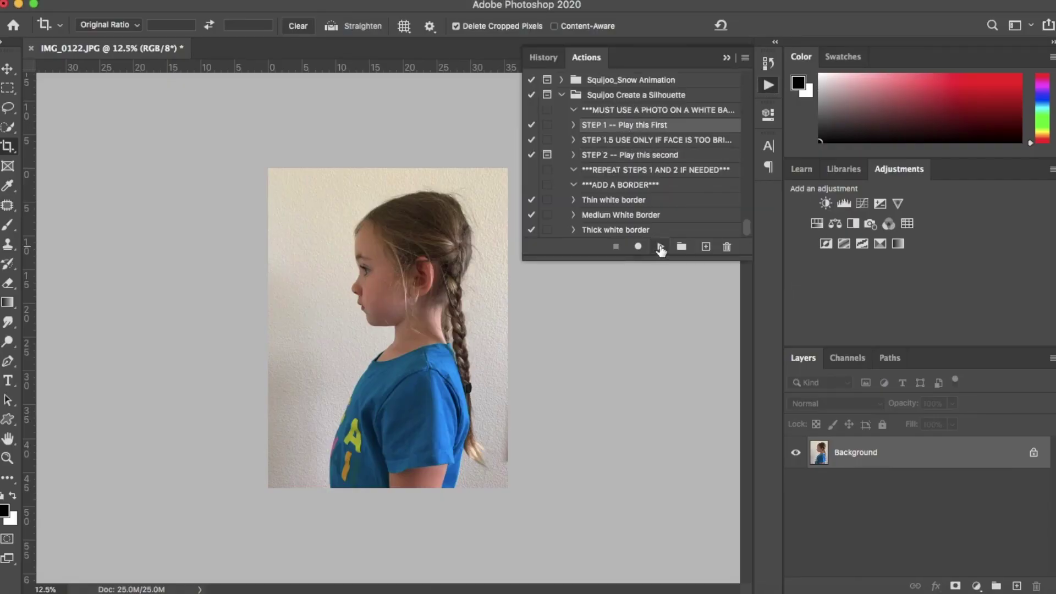
click(660, 247)
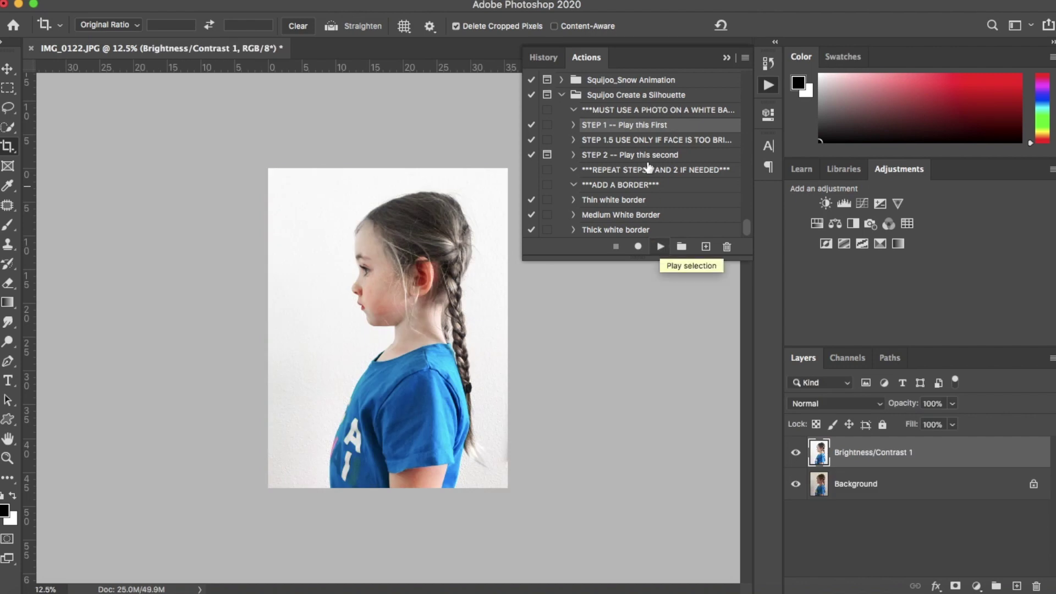
Run the STEP 1.5 face-darkening action, then start 'STEP 2 -- Play this second'.
click(600, 139)
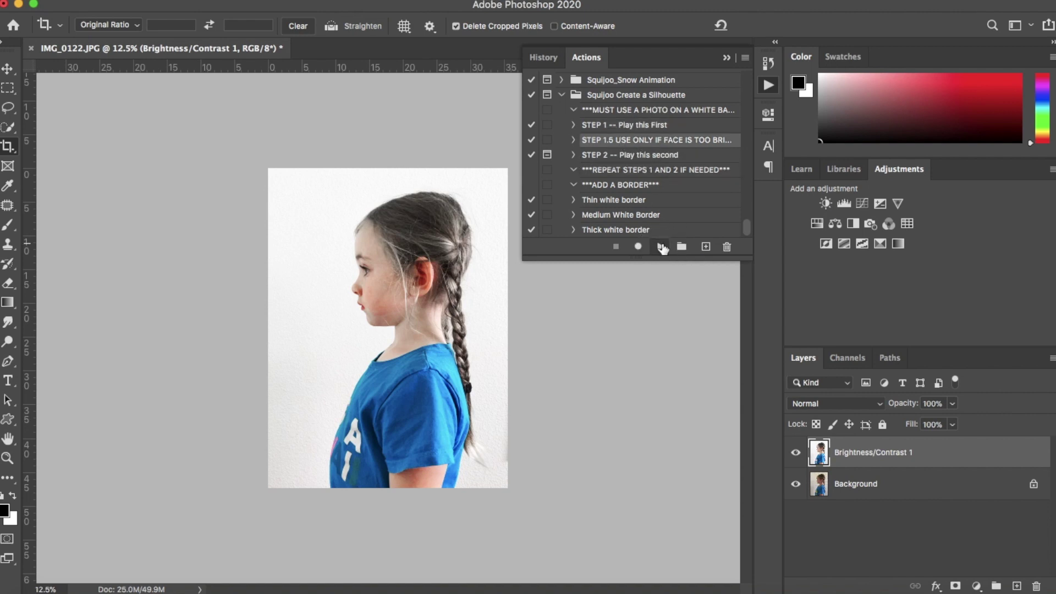
click(661, 248)
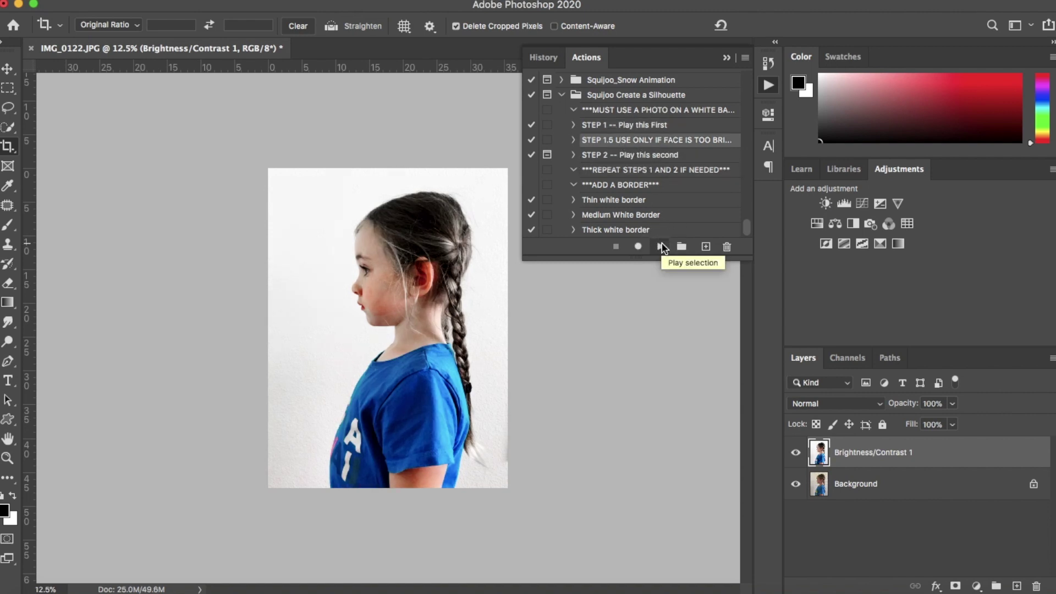
click(643, 155)
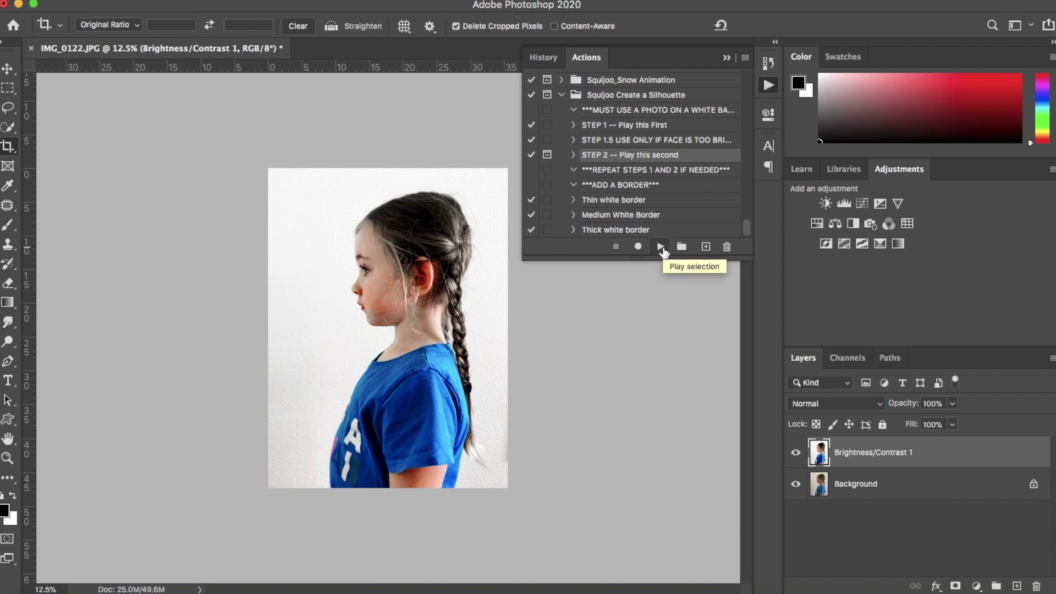
click(661, 248)
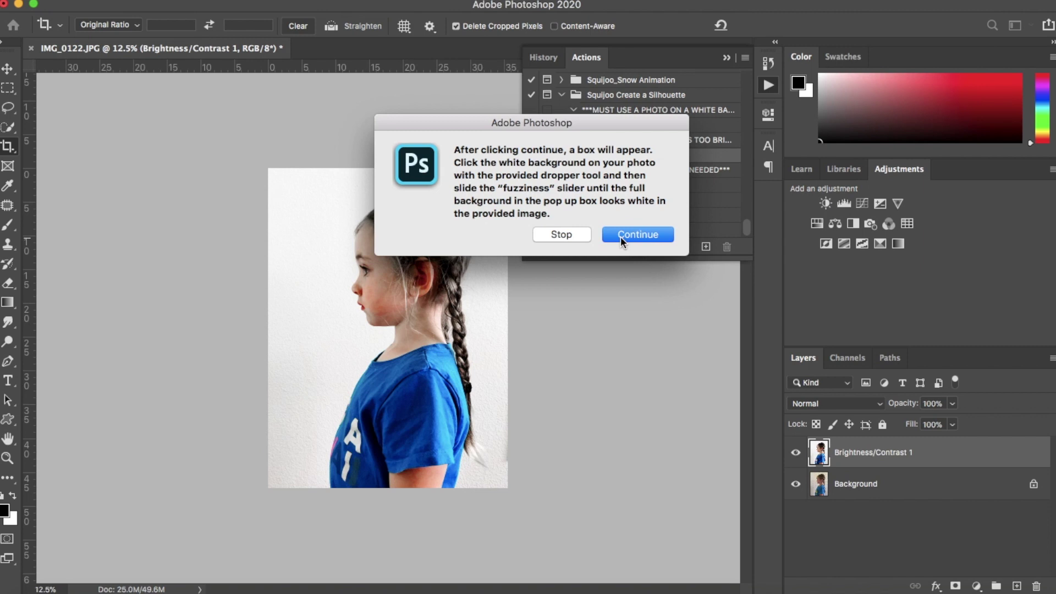
Sample the white wall in Color Range, set Fuzziness to about 70, and accept the selection.
click(620, 235)
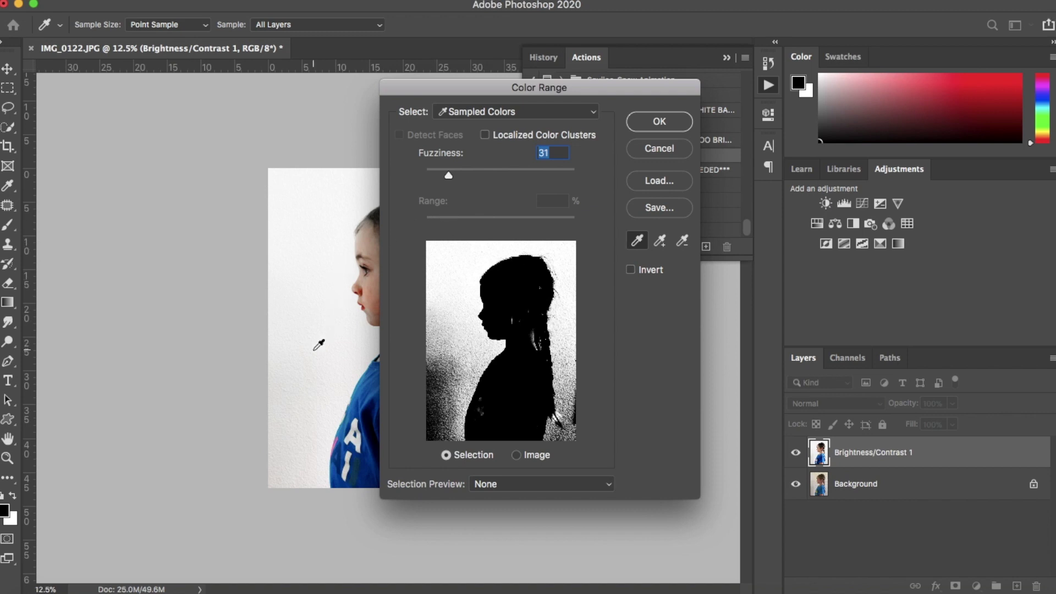
click(303, 382)
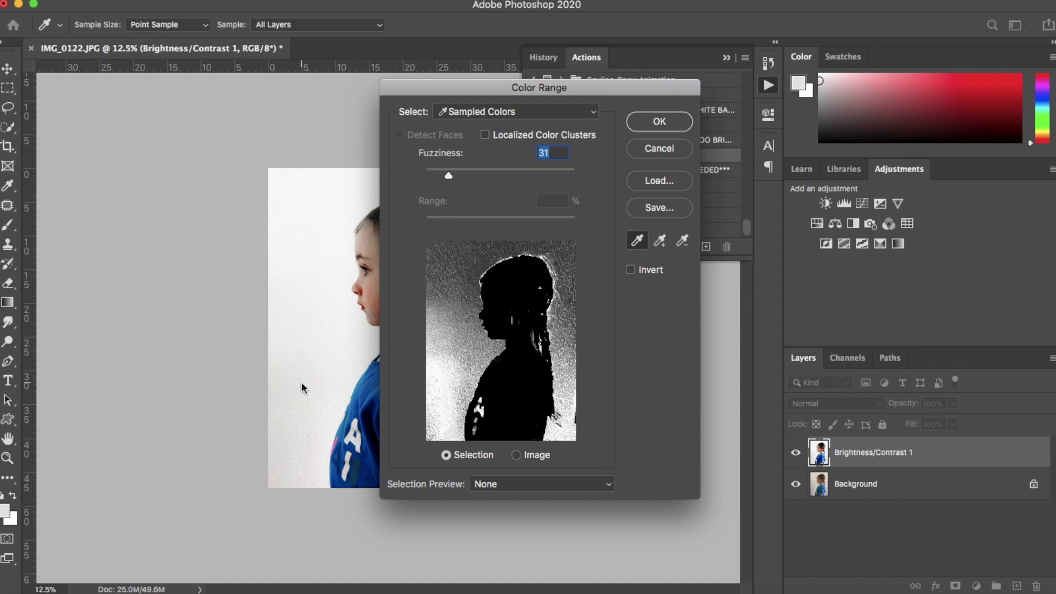
drag(451, 175, 478, 176)
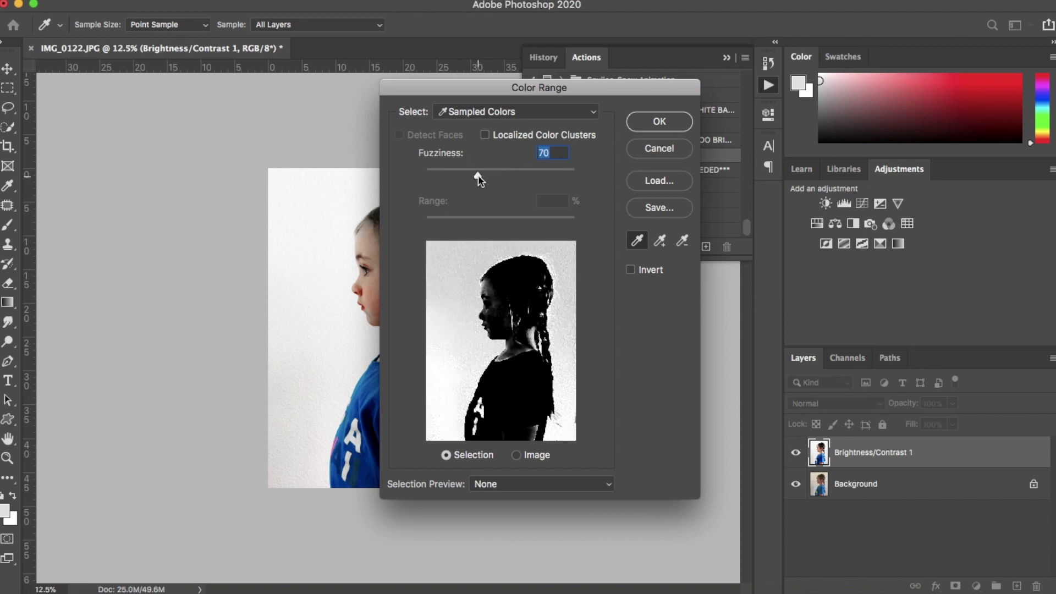
click(650, 121)
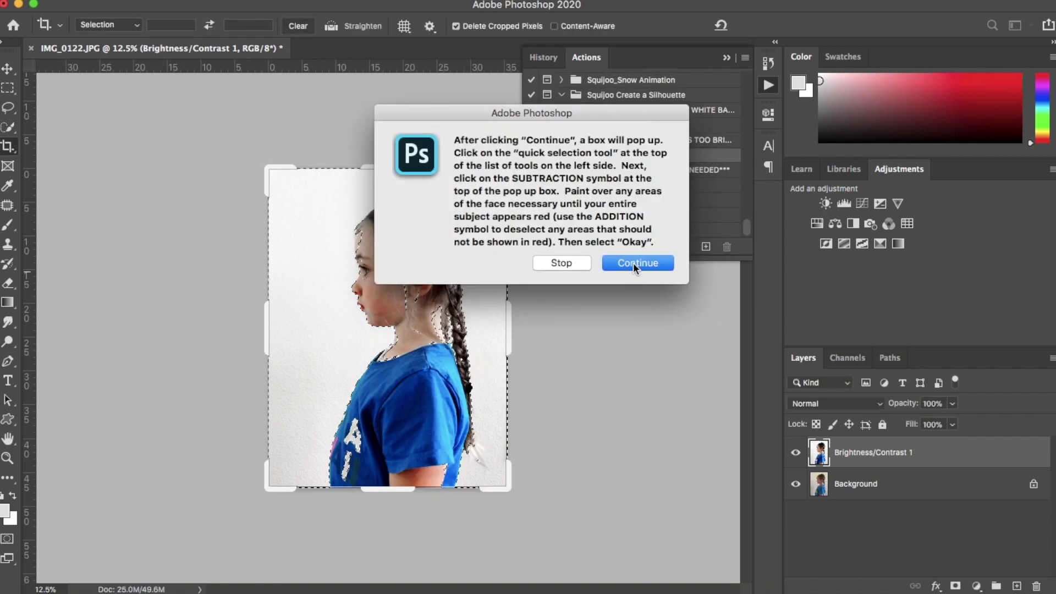
In Select and Mask, subtract the braid and the shirt's light lettering from the selection.
click(633, 262)
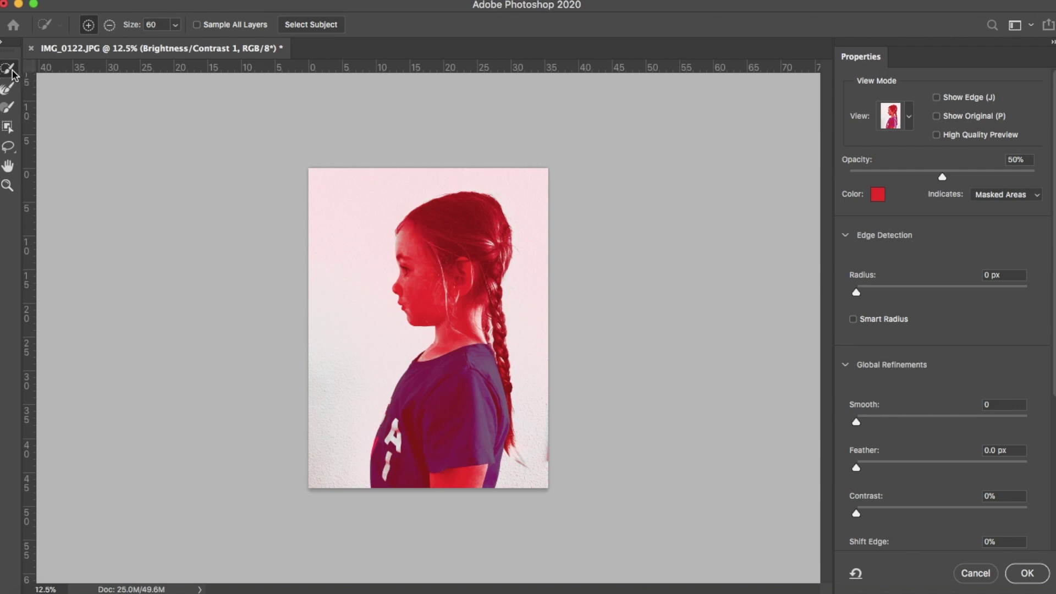
click(109, 26)
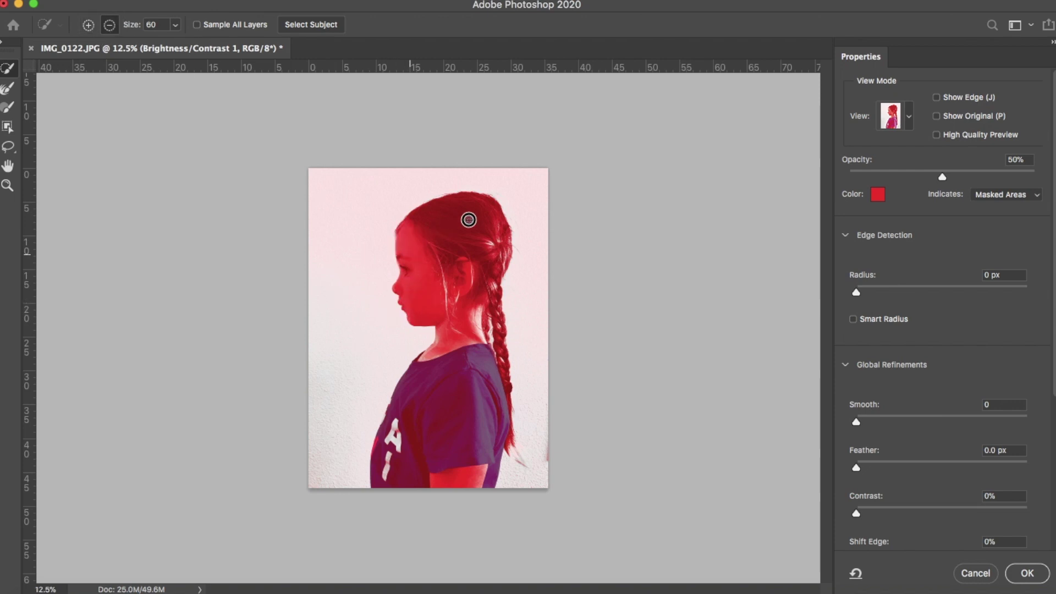
drag(507, 253, 477, 351)
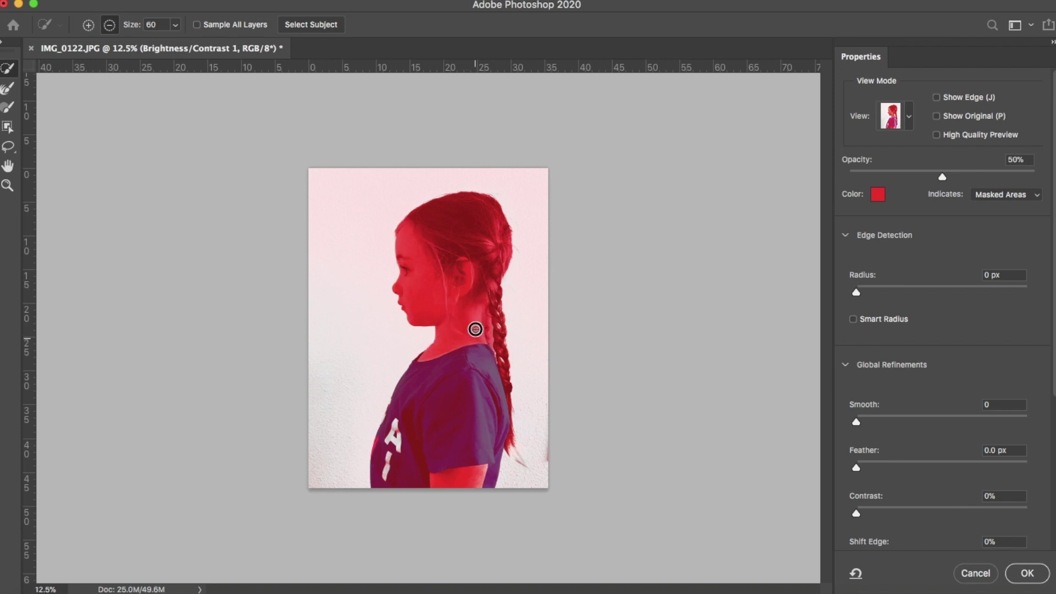
click(483, 379)
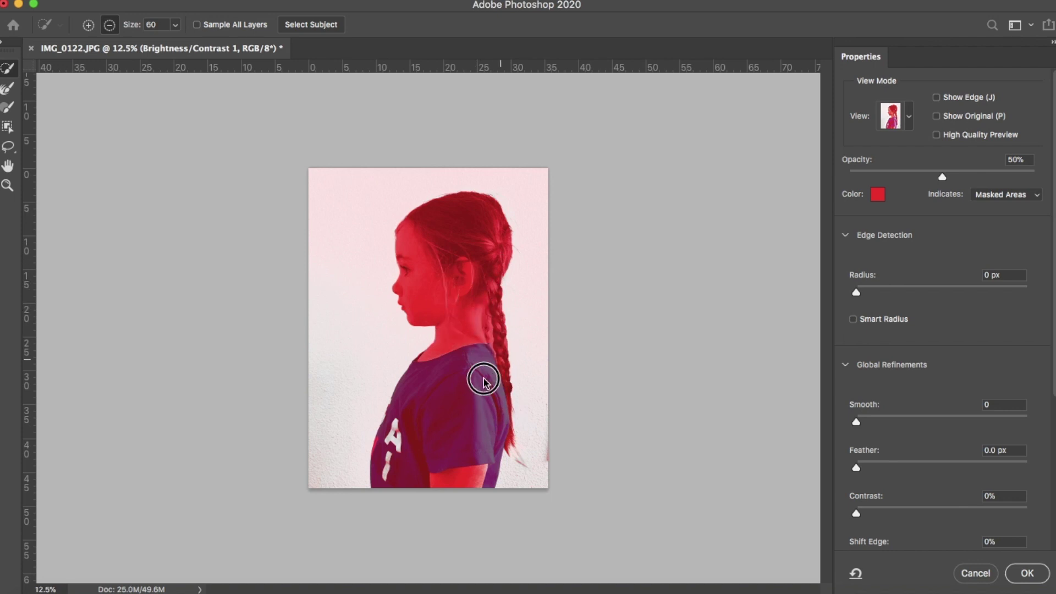
click(480, 462)
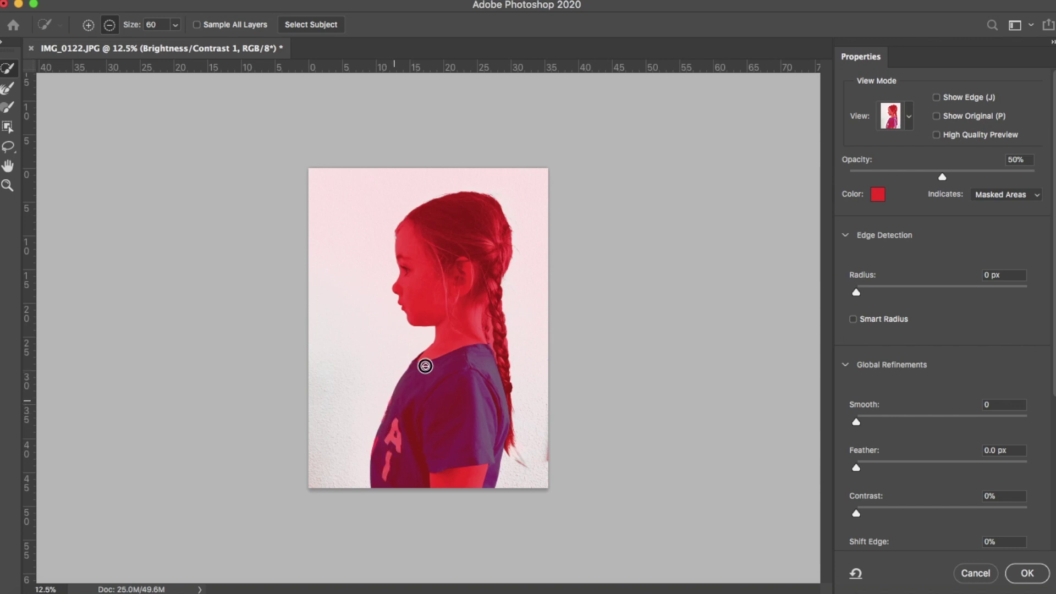
Brush the left and top-right white wall into the selection in add mode.
click(89, 25)
click(88, 26)
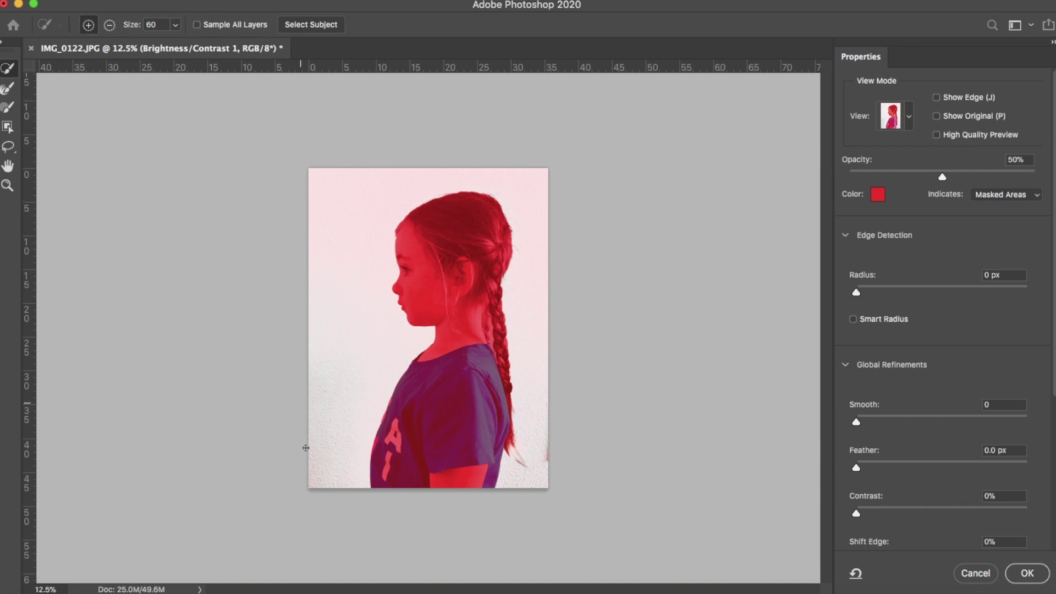
mouse_move(335, 347)
mouse_down()
mouse_move(330, 280)
mouse_move(344, 218)
mouse_up()
mouse_move(464, 170)
mouse_down()
mouse_move(503, 179)
mouse_move(532, 204)
mouse_move(550, 495)
mouse_up()
key(super+equal)
key(super+equal)
key(super+equal)
With a much smaller brush, add the gap between the neck and braid to the selection.
key(bracketleft)
key(bracketleft)
key(bracketleft)
key(bracketleft)
key(bracketleft)
key(bracketleft)
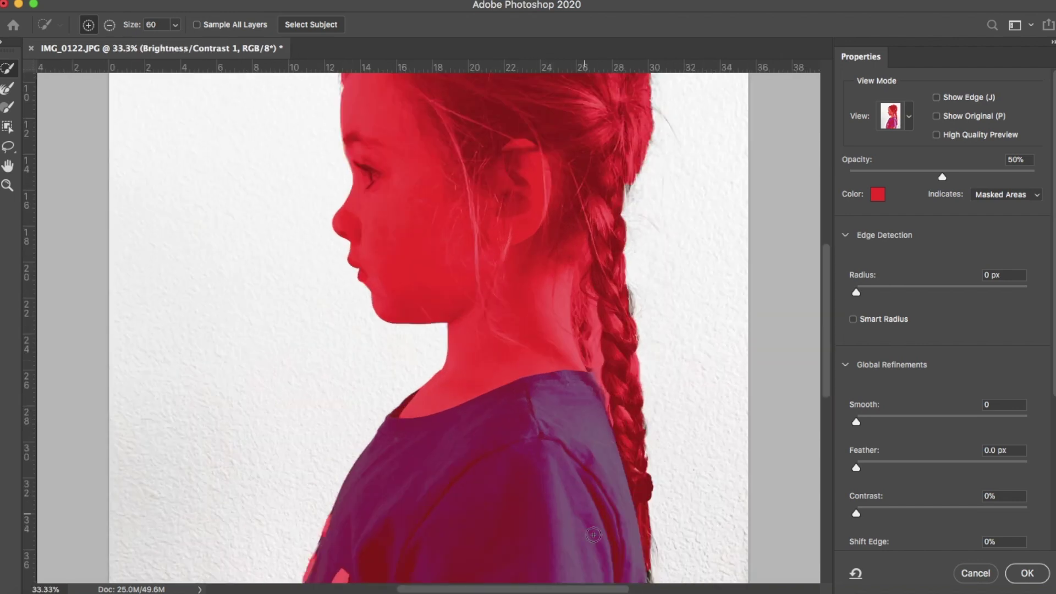
scroll(414, 244, right, 5)
key(alt)
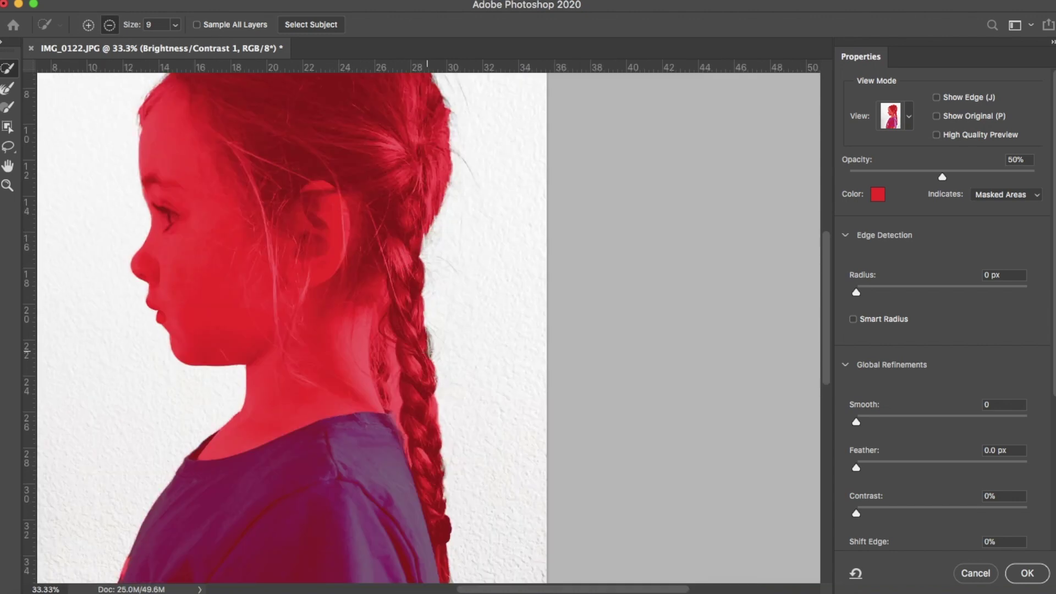
click(88, 24)
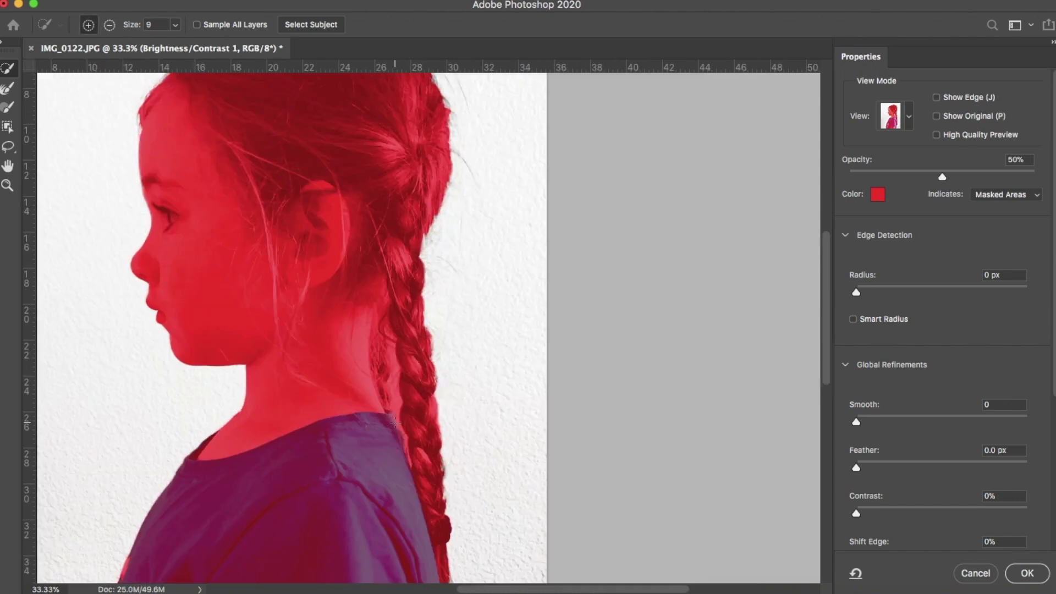
mouse_move(394, 422)
mouse_down()
mouse_move(379, 348)
mouse_move(376, 364)
mouse_move(382, 306)
mouse_move(377, 330)
mouse_up()
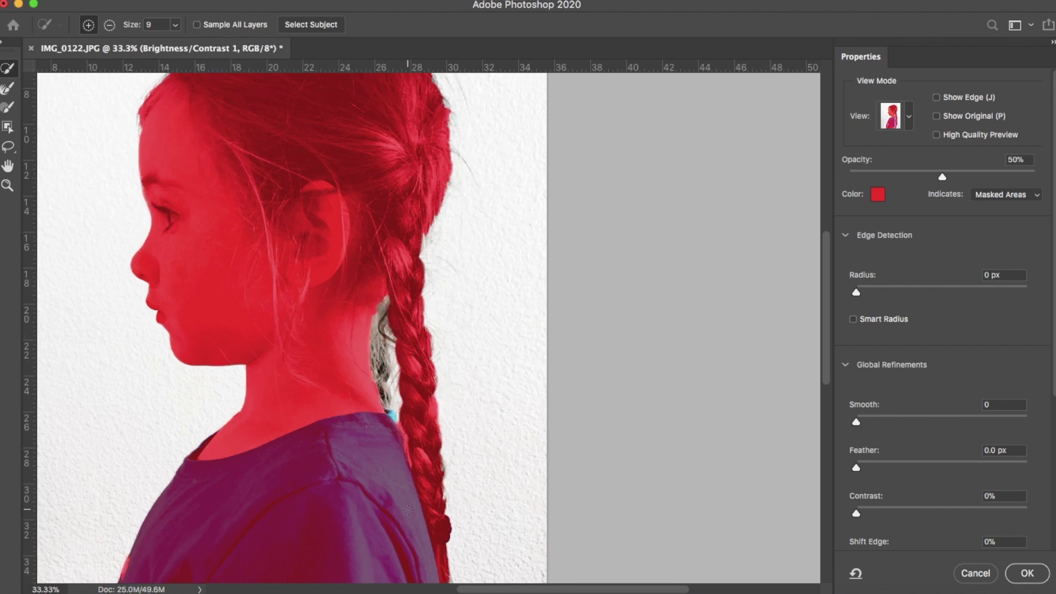
Accept the refined selection, turning the girl into a solid black silhouette on white.
scroll(490, 314, up, 5)
scroll(484, 305, left, 2)
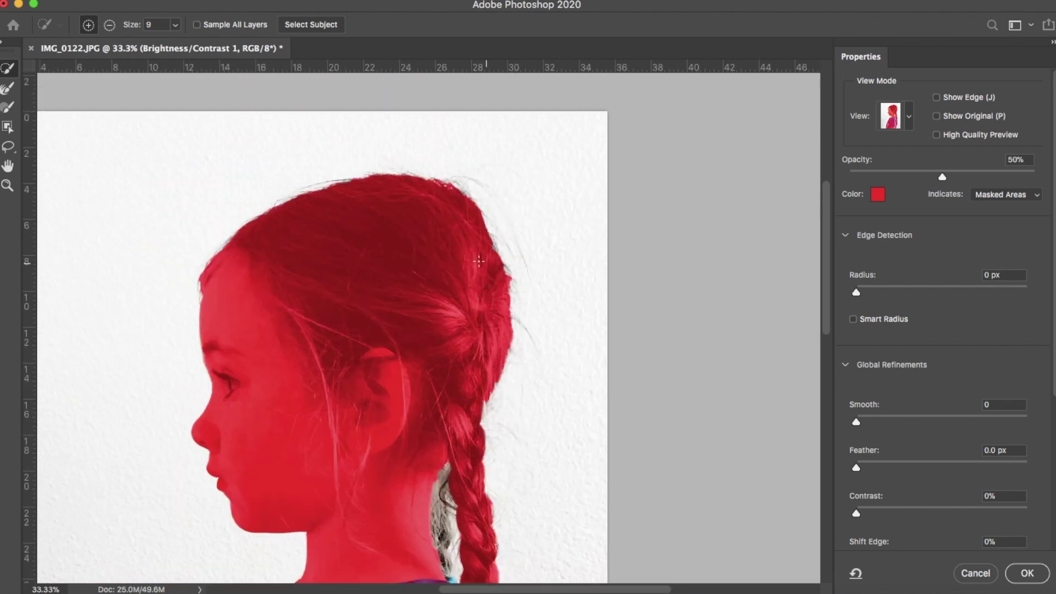
key(super+minus)
key(super+minus)
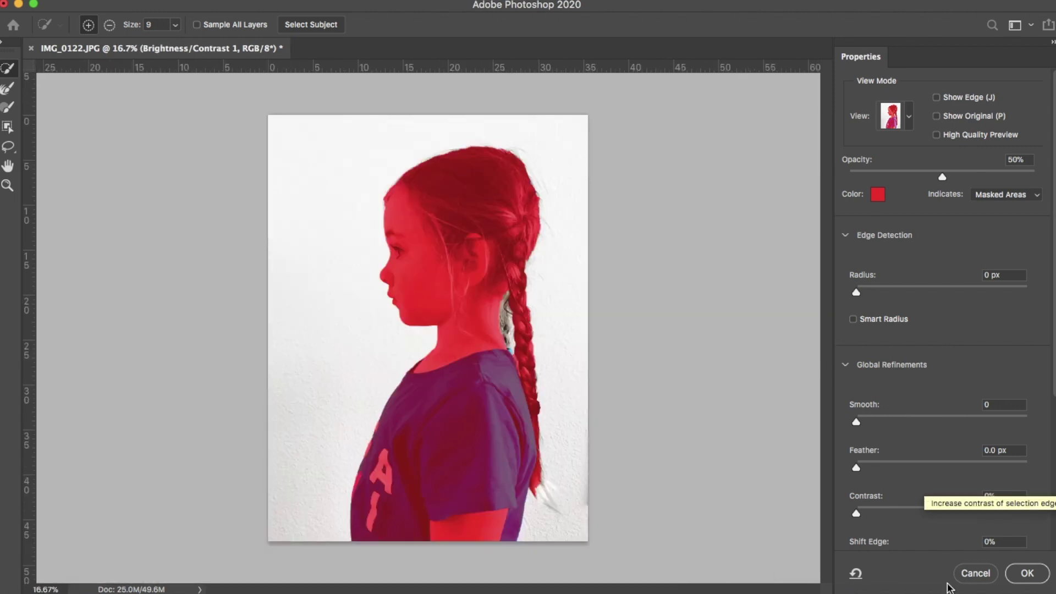
click(1026, 573)
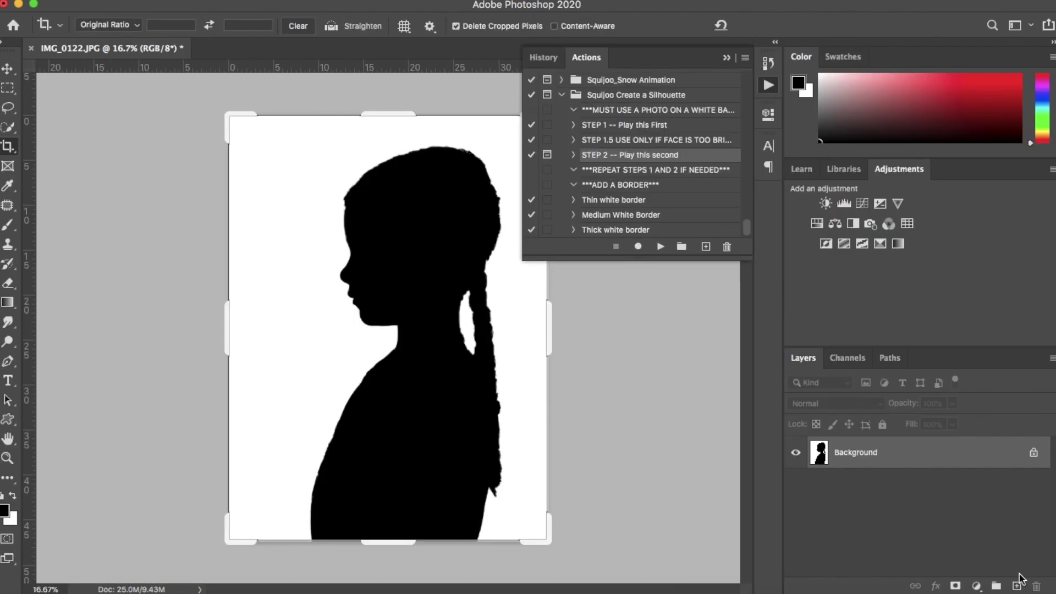
Crop the silhouette tighter by trimming the left side and bottom, then commit the crop.
click(246, 550)
drag(232, 542, 255, 491)
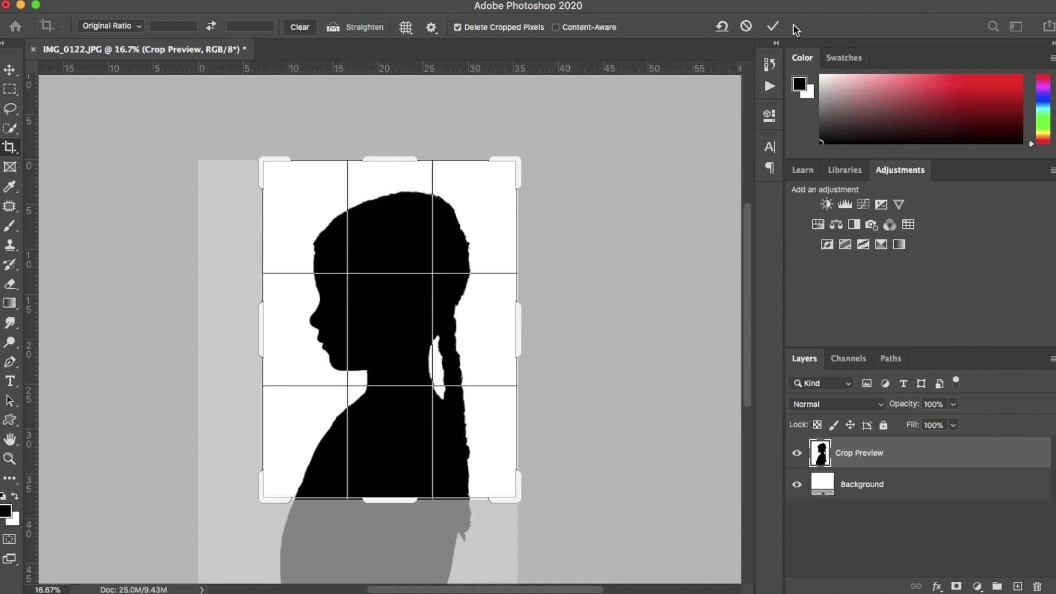
click(770, 26)
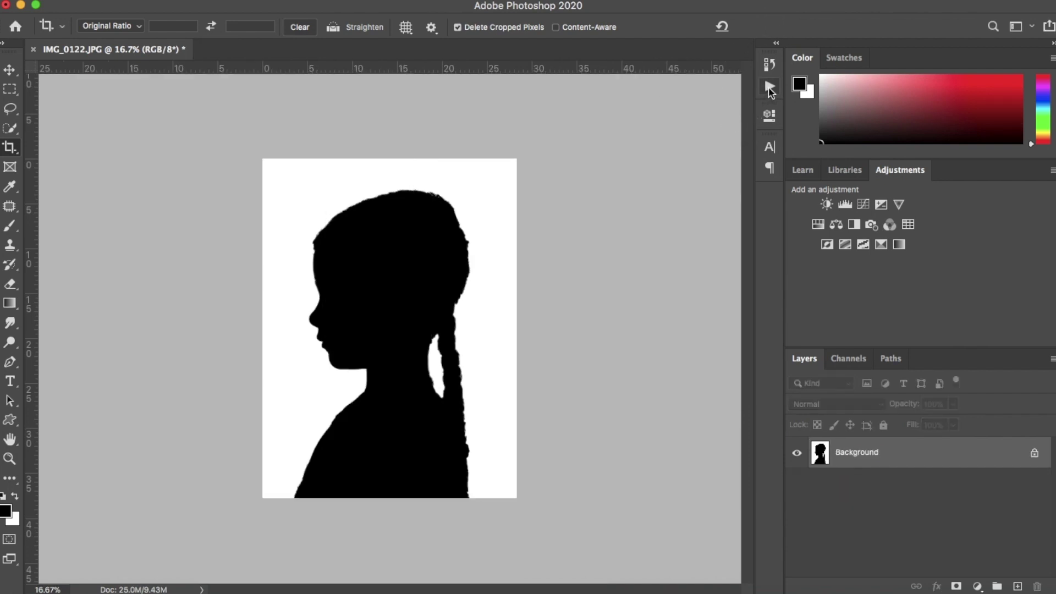
click(769, 87)
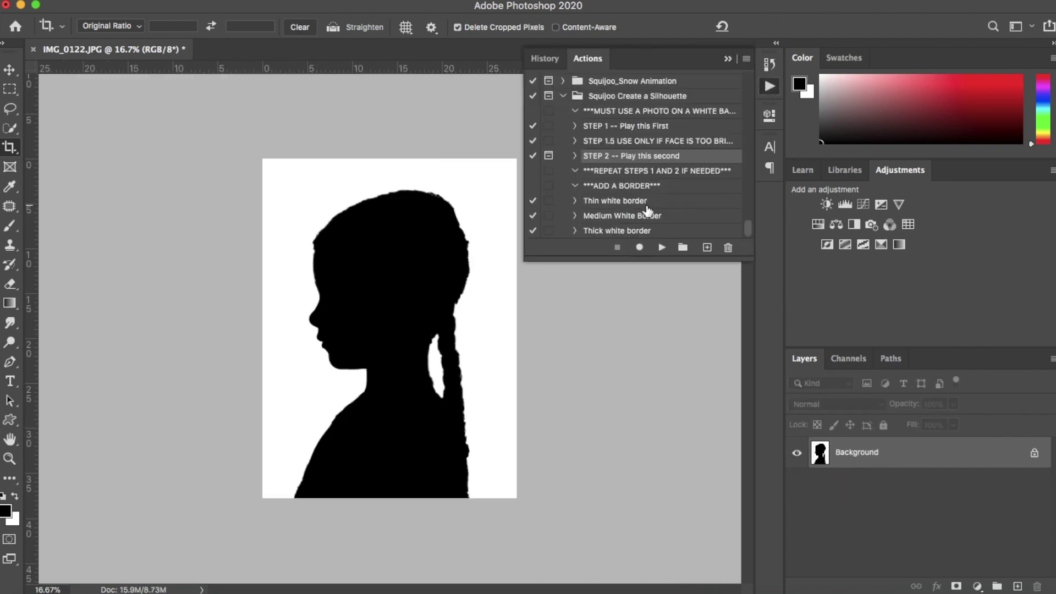
Apply the 'Thick white border' action to the first silhouette.
click(634, 233)
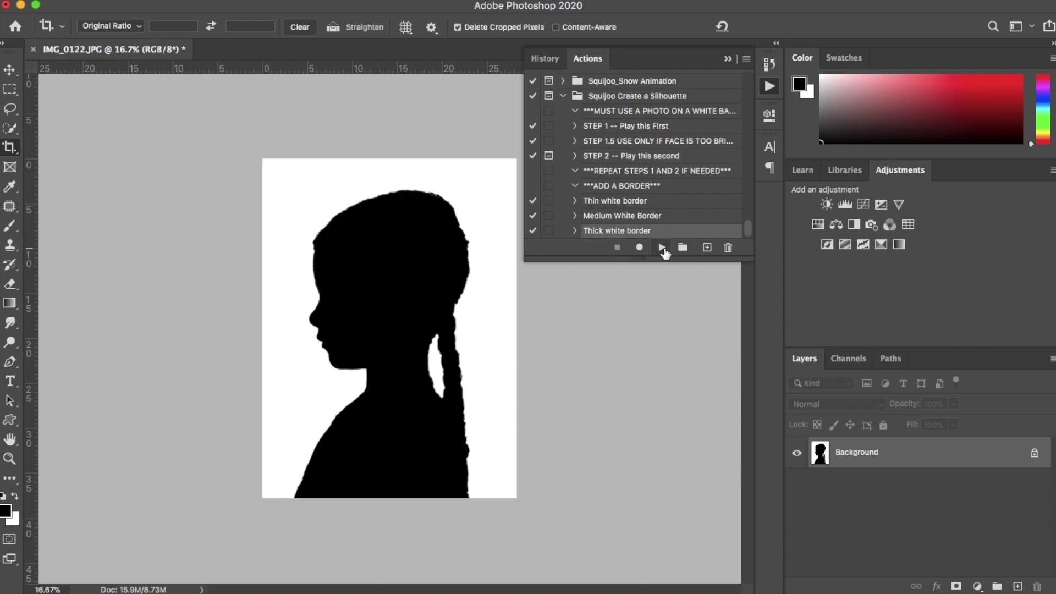
click(663, 248)
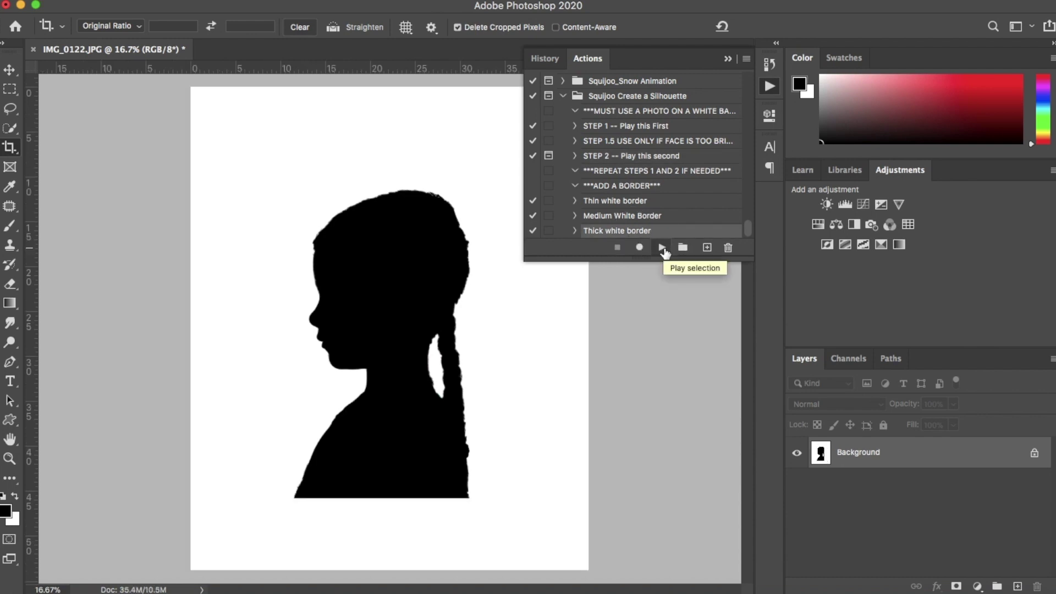
click(728, 59)
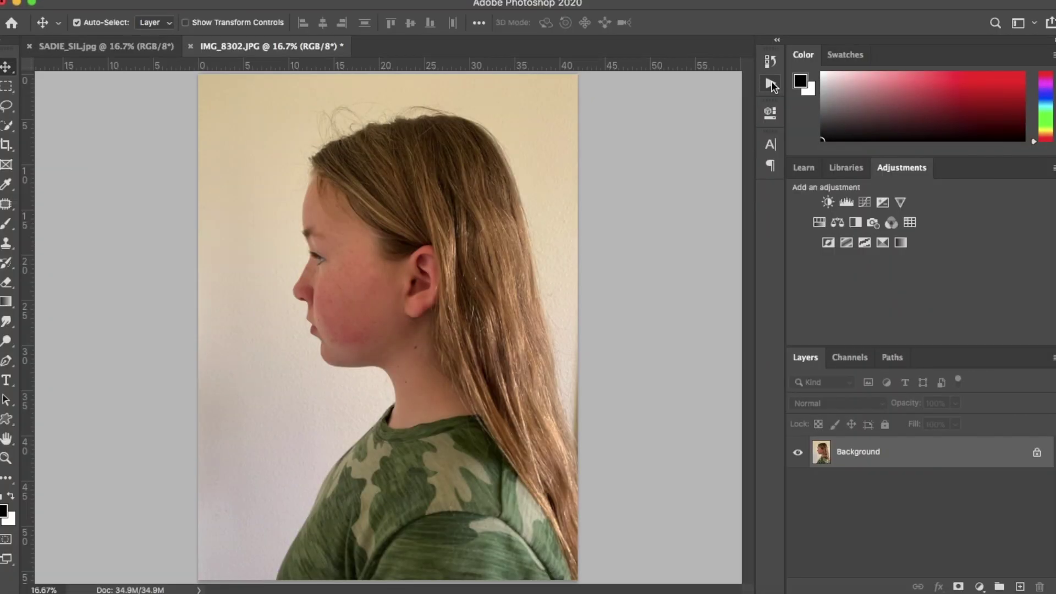
Run STEP 1 on IMG_8302 to brighten its background.
click(771, 86)
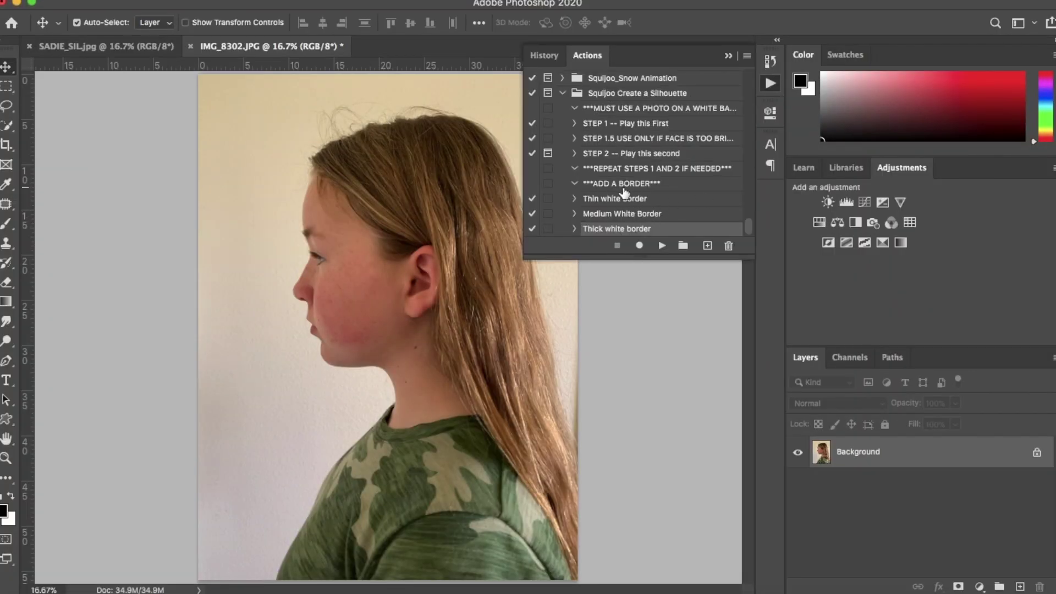
click(622, 124)
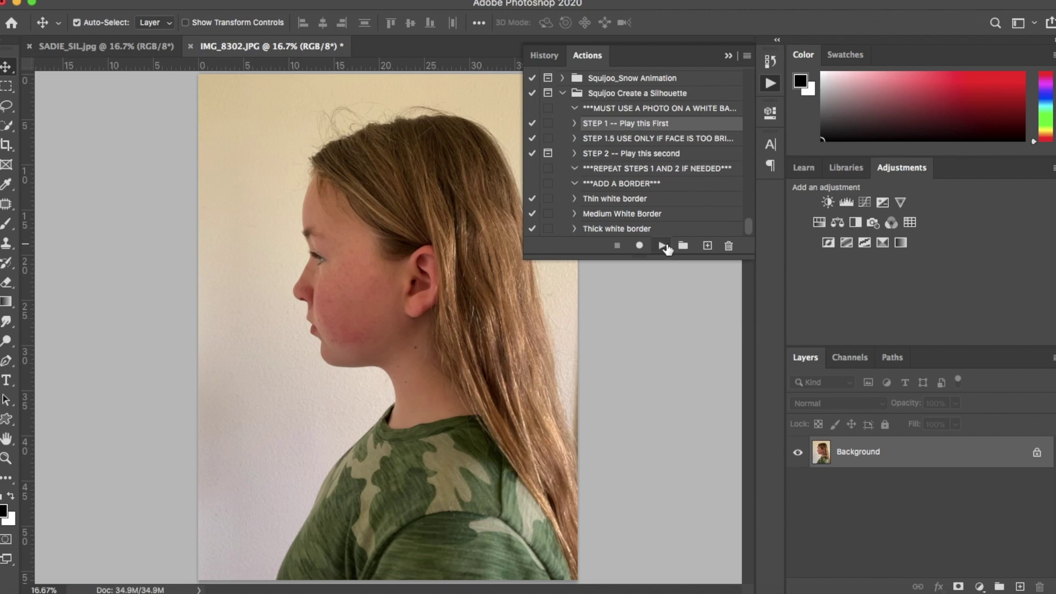
click(663, 246)
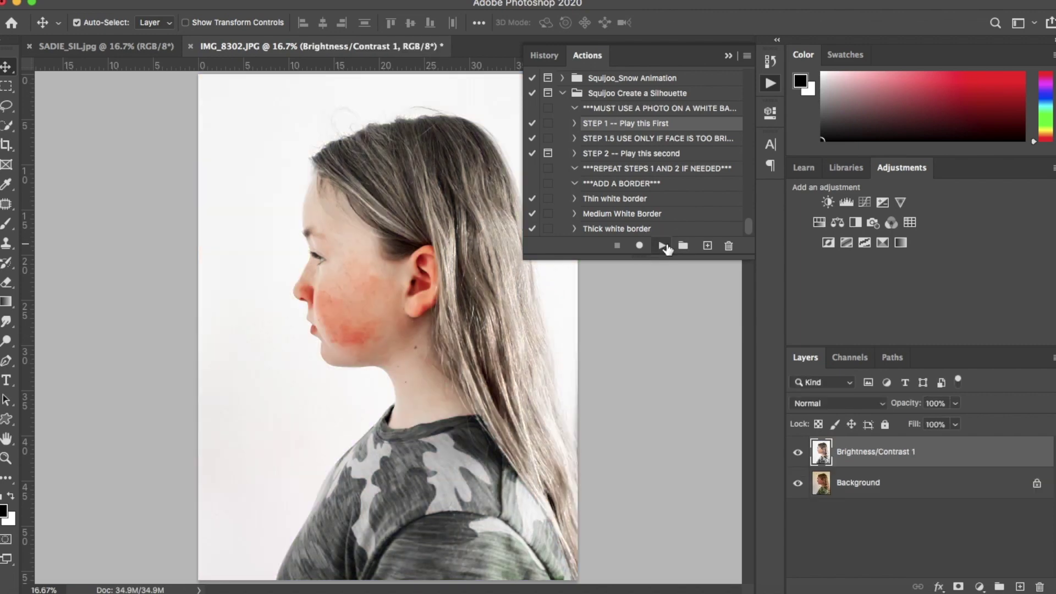
Run STEP 1.5 three times to darken the face, then run STEP 2.
click(611, 140)
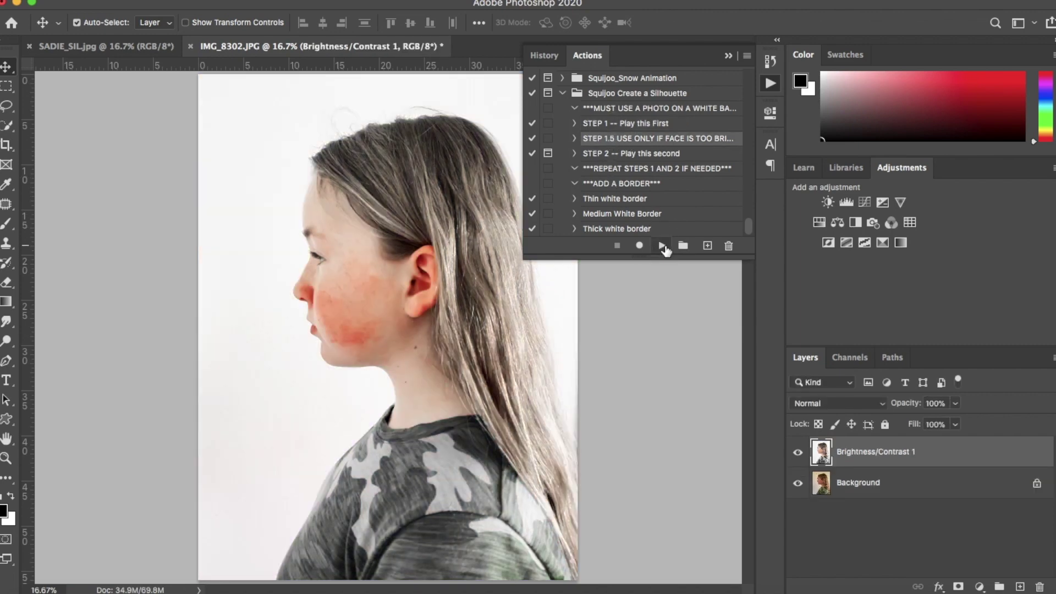
click(663, 246)
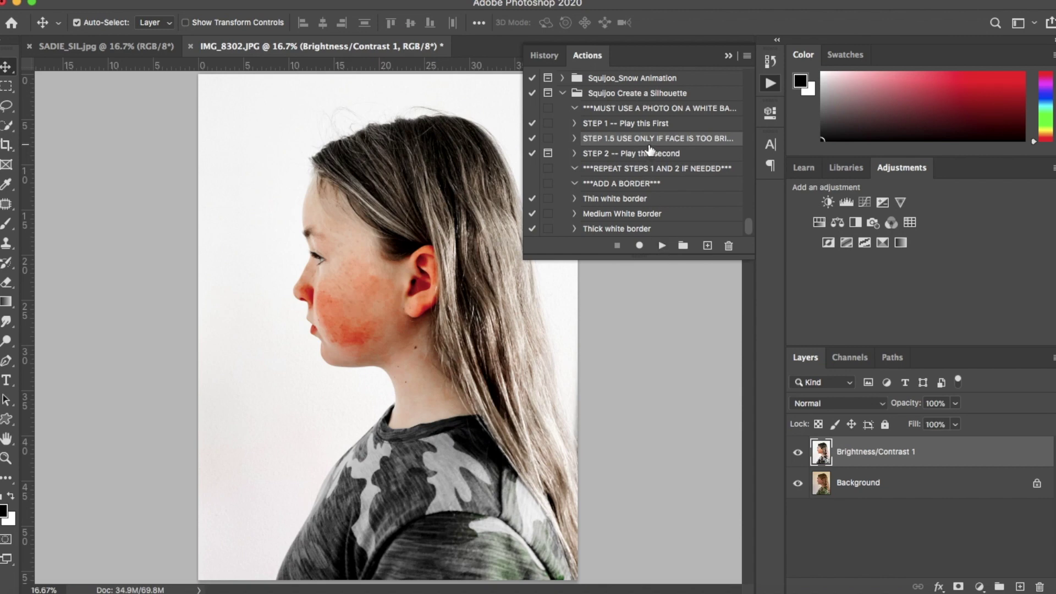
click(663, 246)
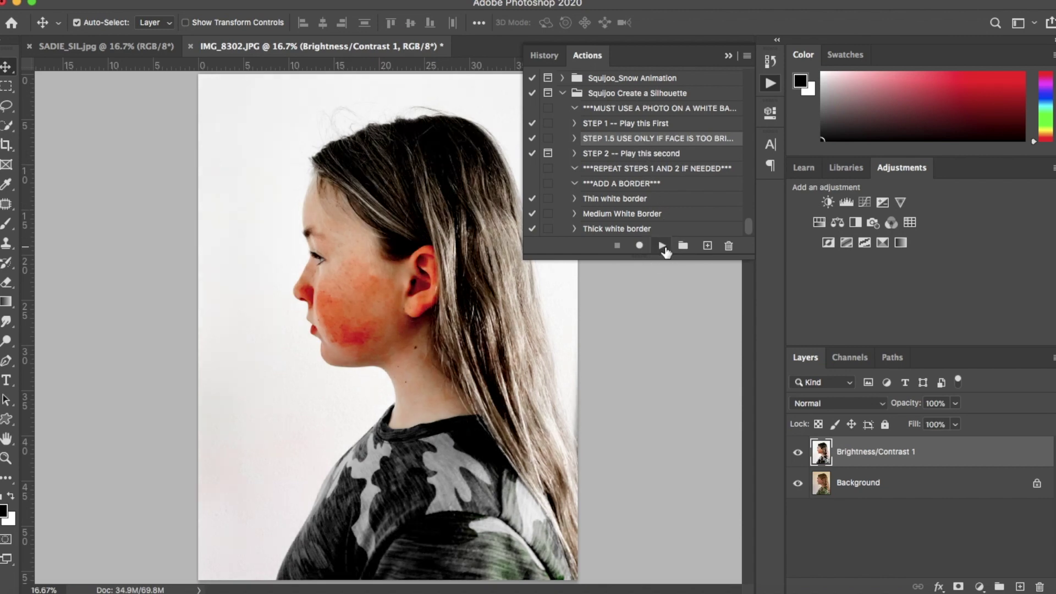
click(663, 246)
click(629, 154)
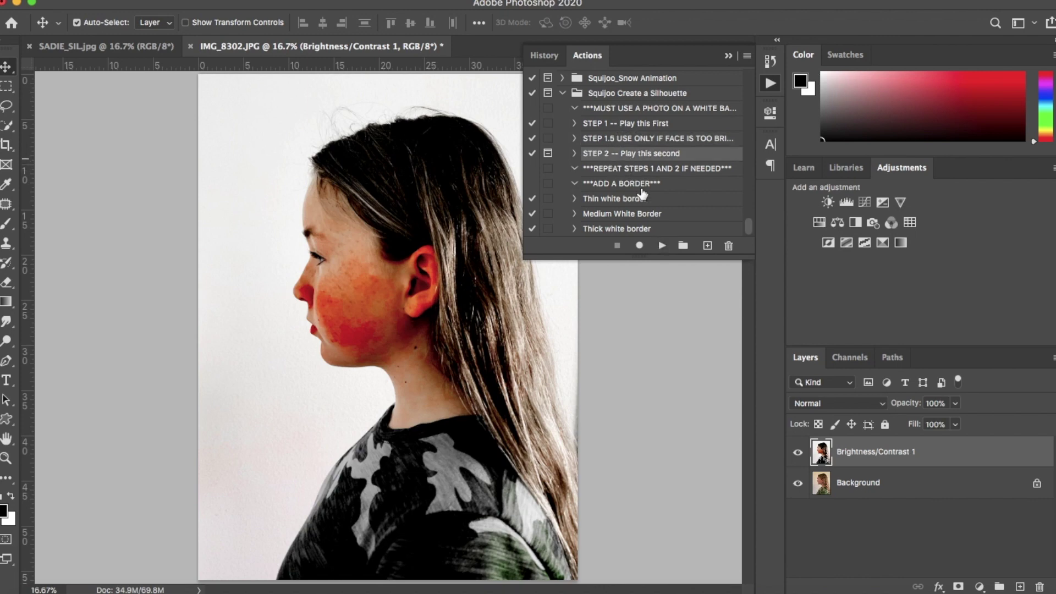
click(663, 246)
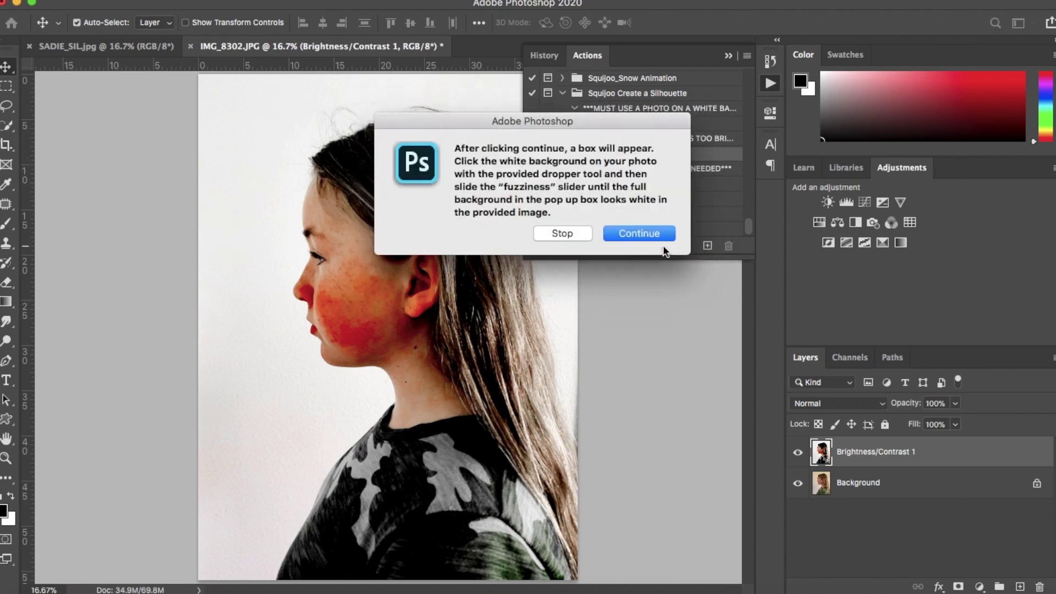
Select the white background by colour at fuzziness 37, then continue to edge refinement.
click(648, 230)
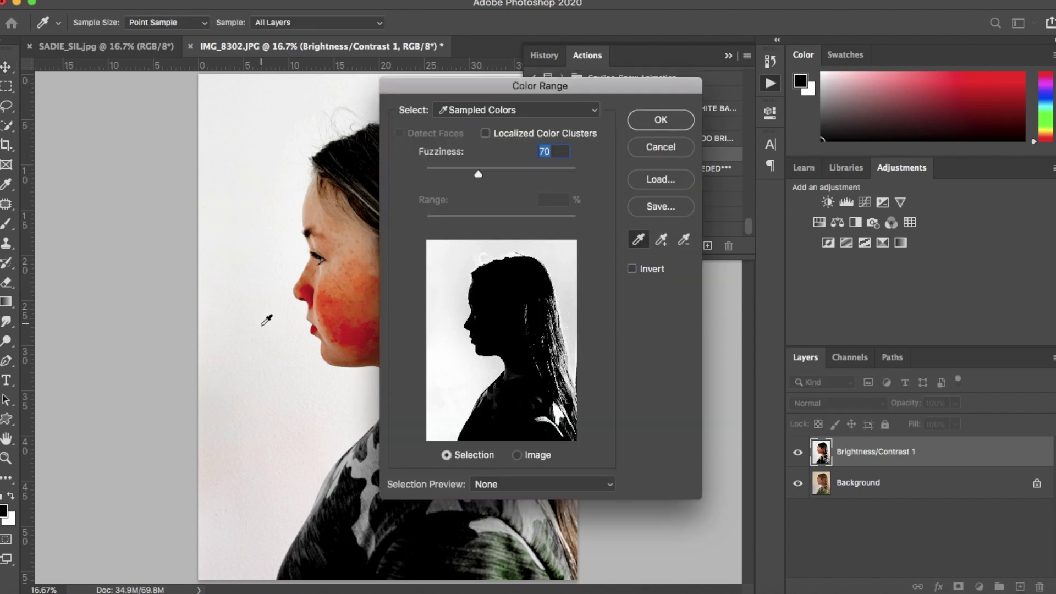
click(304, 399)
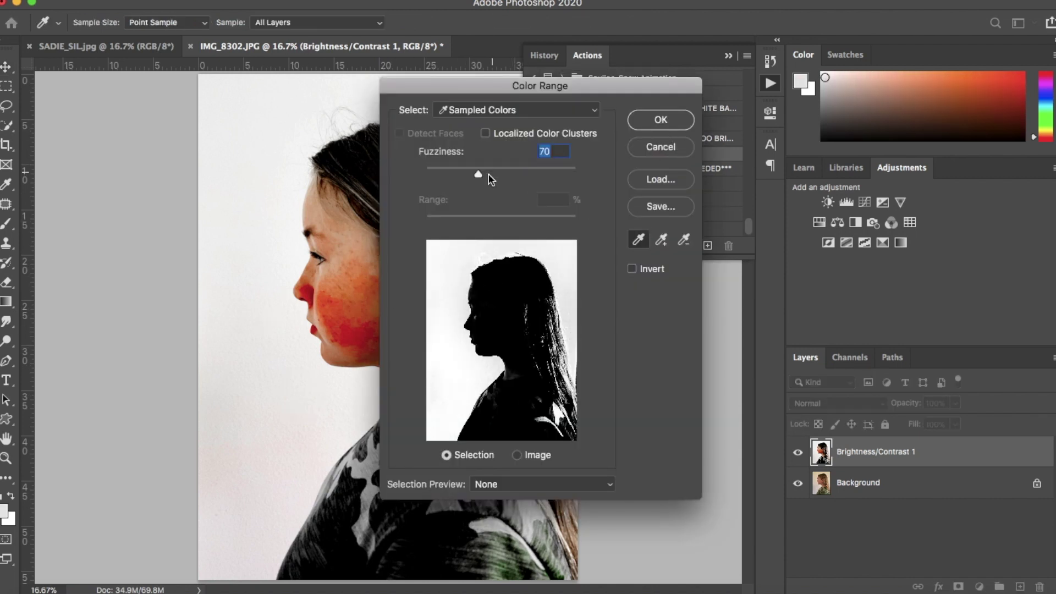
mouse_move(480, 175)
mouse_down()
mouse_move(448, 176)
mouse_move(493, 181)
mouse_up()
click(647, 126)
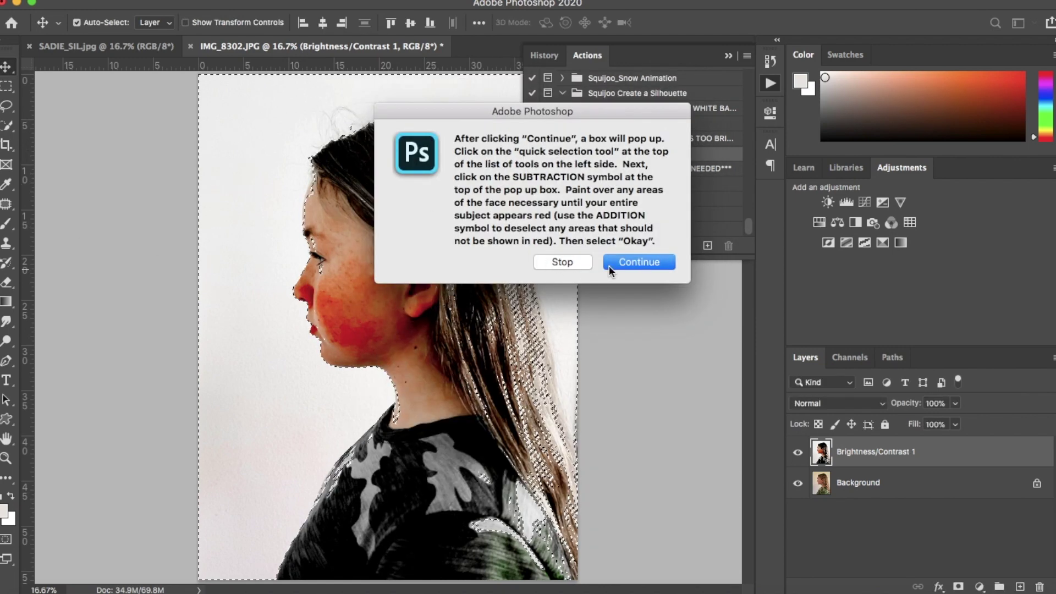
click(620, 264)
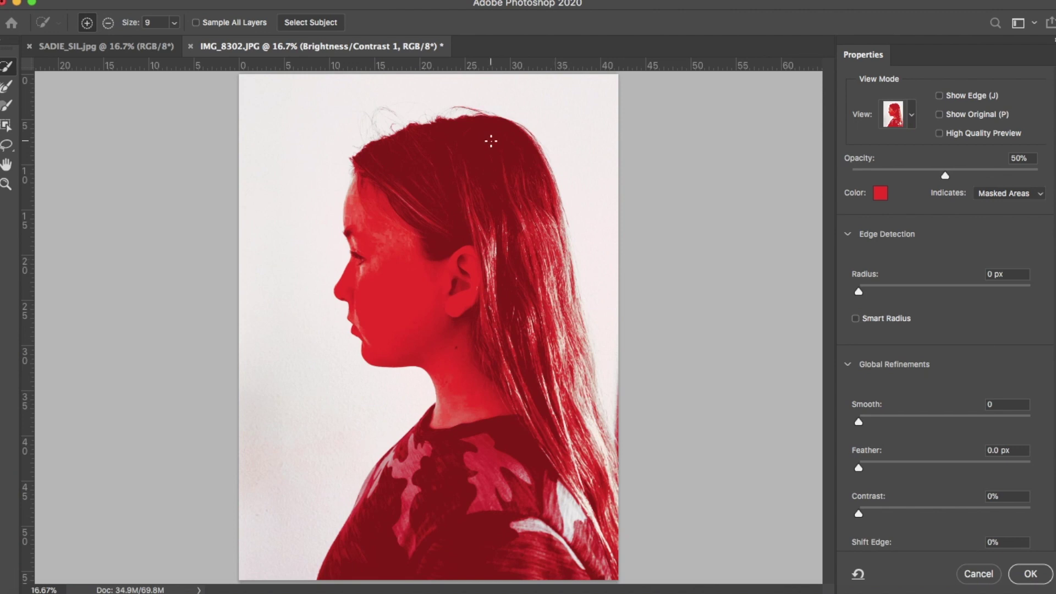
With an 80-pixel subtract brush, paint the hair's right edge out of the selection.
click(109, 23)
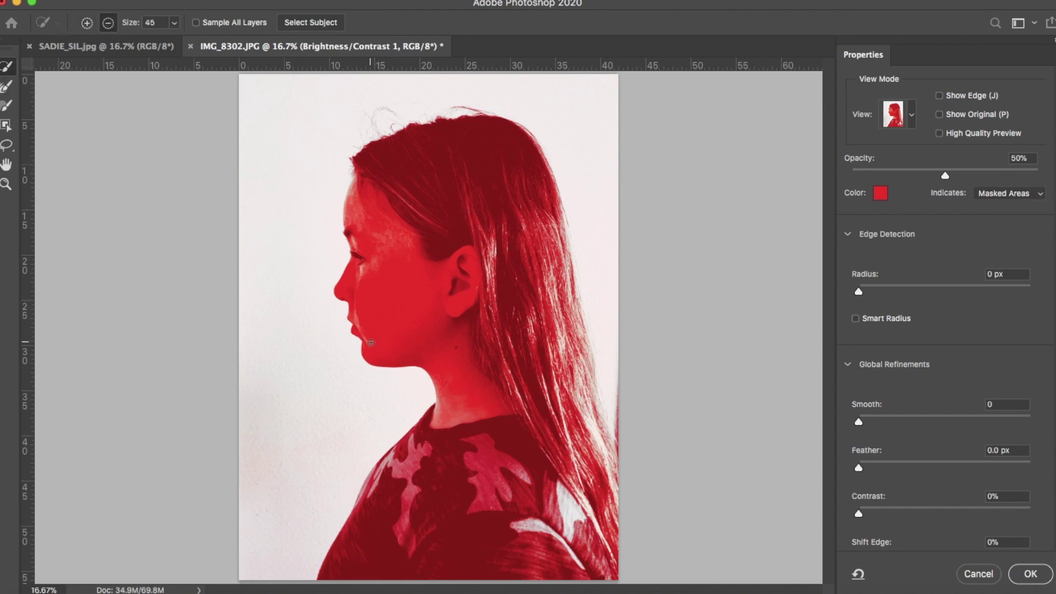
key(bracketright)
key(bracketright)
key(bracketright)
key(bracketright)
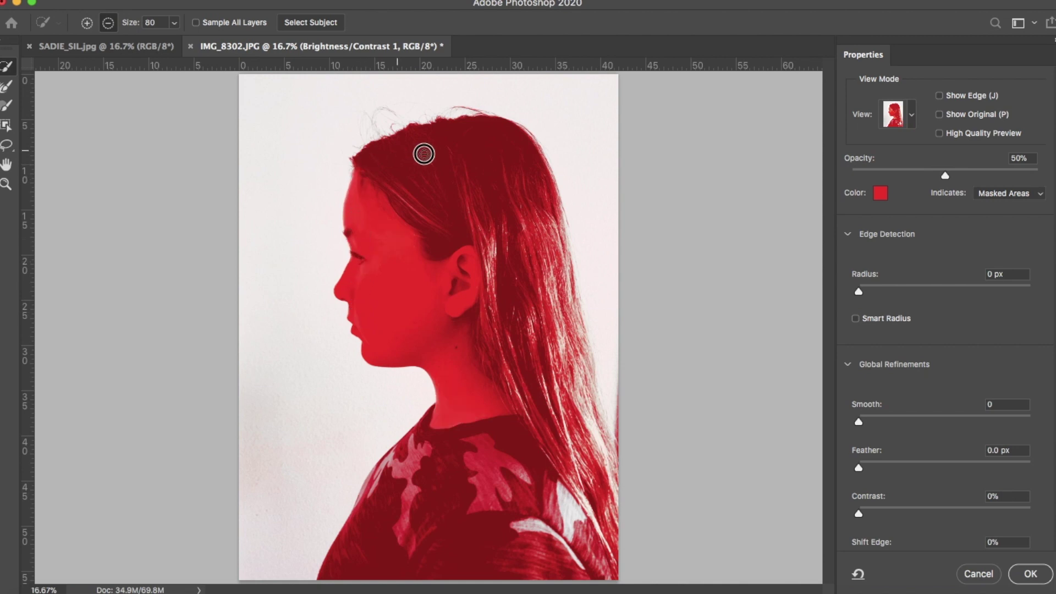
mouse_move(424, 154)
mouse_down()
mouse_move(552, 298)
mouse_move(544, 218)
mouse_move(565, 291)
mouse_move(559, 225)
mouse_move(565, 333)
mouse_move(588, 369)
mouse_move(581, 342)
mouse_move(575, 393)
mouse_move(522, 315)
mouse_move(514, 414)
mouse_move(560, 470)
mouse_move(571, 557)
mouse_move(583, 532)
mouse_move(563, 478)
mouse_move(591, 477)
mouse_move(605, 501)
mouse_move(604, 439)
mouse_up()
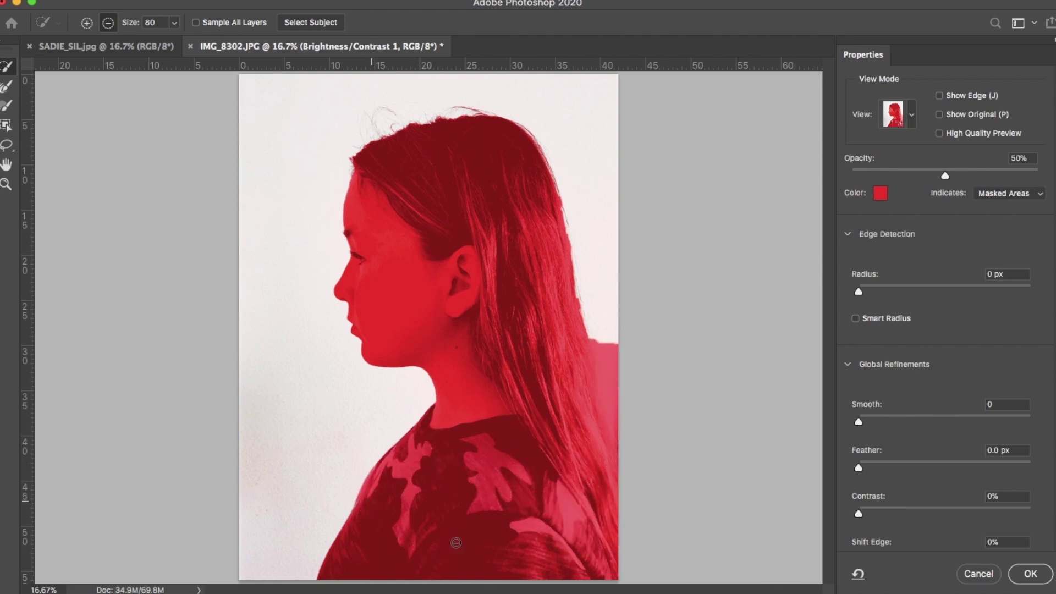
Add the wall near the hair and the strip along the right edge to the selection.
click(88, 24)
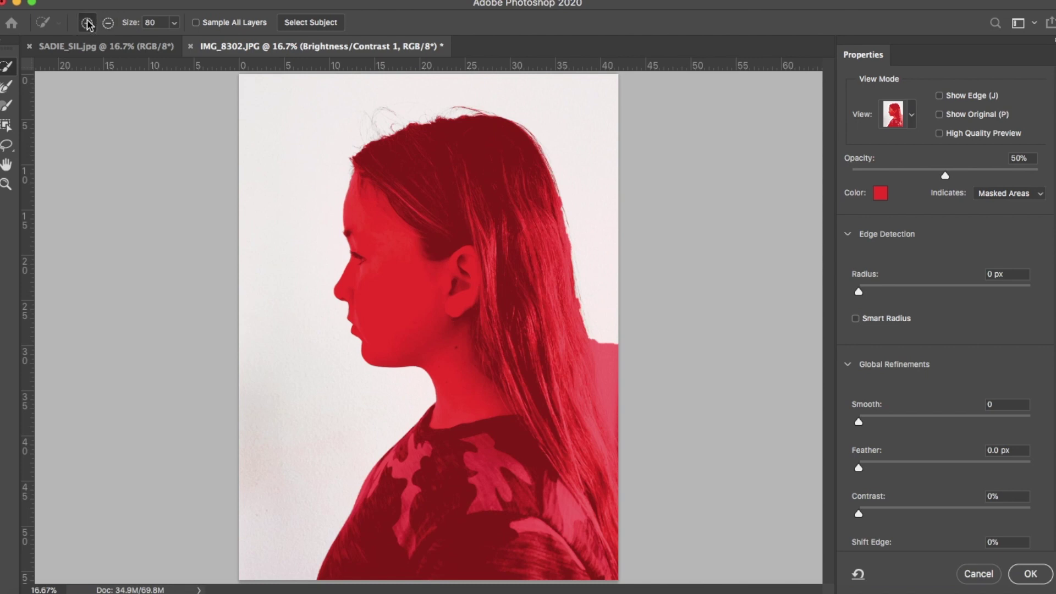
mouse_move(297, 81)
mouse_down()
mouse_move(607, 145)
mouse_move(642, 142)
mouse_up()
drag(620, 348, 632, 420)
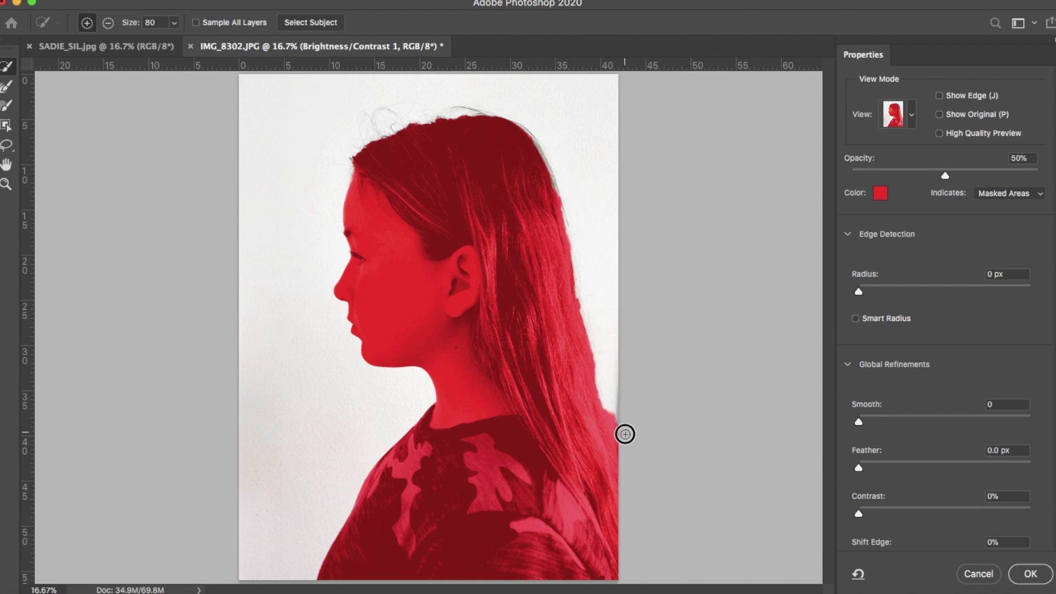
Re-exclude the hair's right edge in subtract mode, then shrink the brush to 45.
click(108, 22)
mouse_move(534, 150)
mouse_down()
mouse_move(566, 241)
mouse_move(592, 406)
mouse_up()
key(bracketleft)
key(bracketleft)
key(bracketleft)
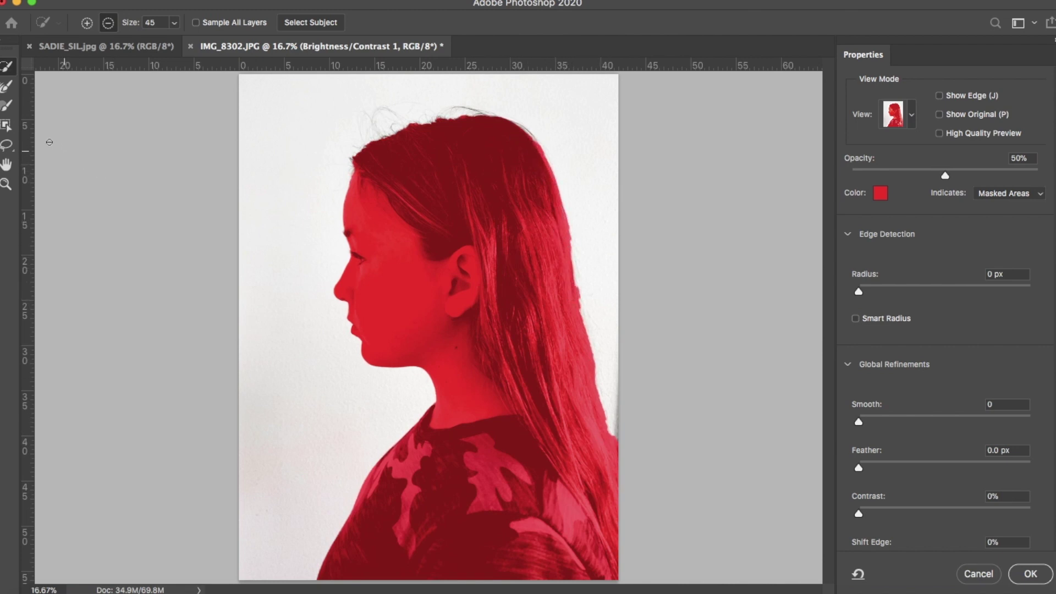
Brush the girl's hair edge at size 100 in Select and Mask, then apply the refined selection.
click(7, 105)
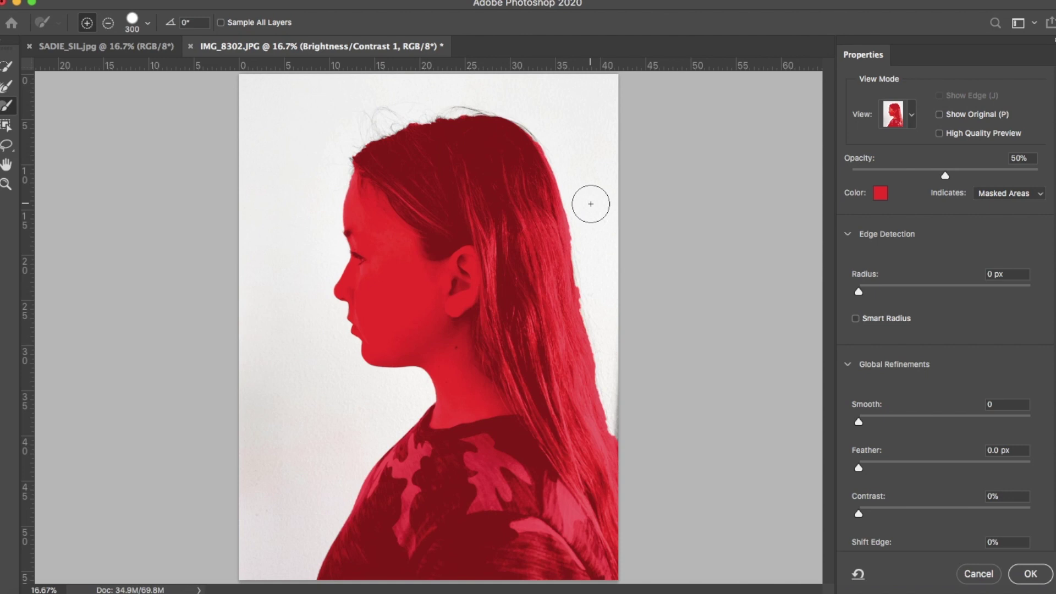
key(bracketleft)
key(bracketleft)
key(bracketleft)
key(bracketleft)
key(bracketleft)
key(bracketleft)
drag(576, 226, 587, 309)
drag(604, 380, 612, 413)
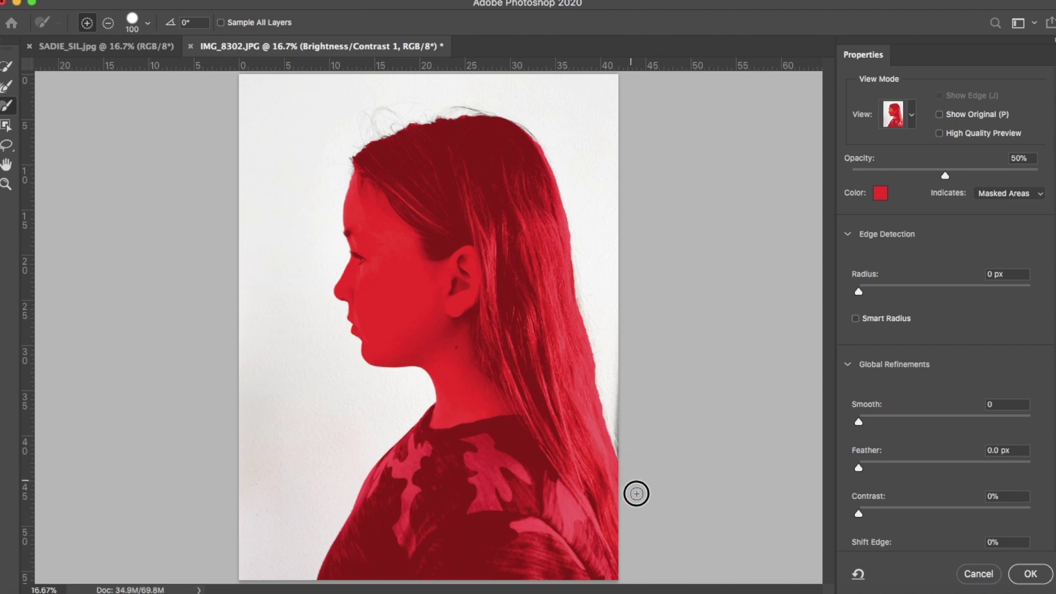
click(1030, 573)
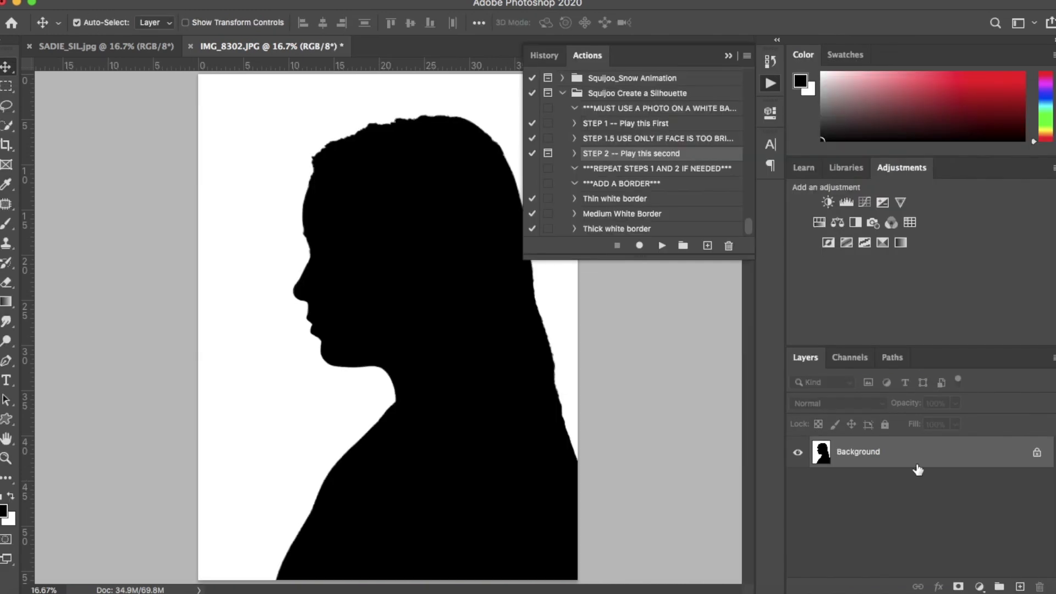
Crop IMG_8302.JPG tighter around the silhouette.
click(729, 58)
click(7, 145)
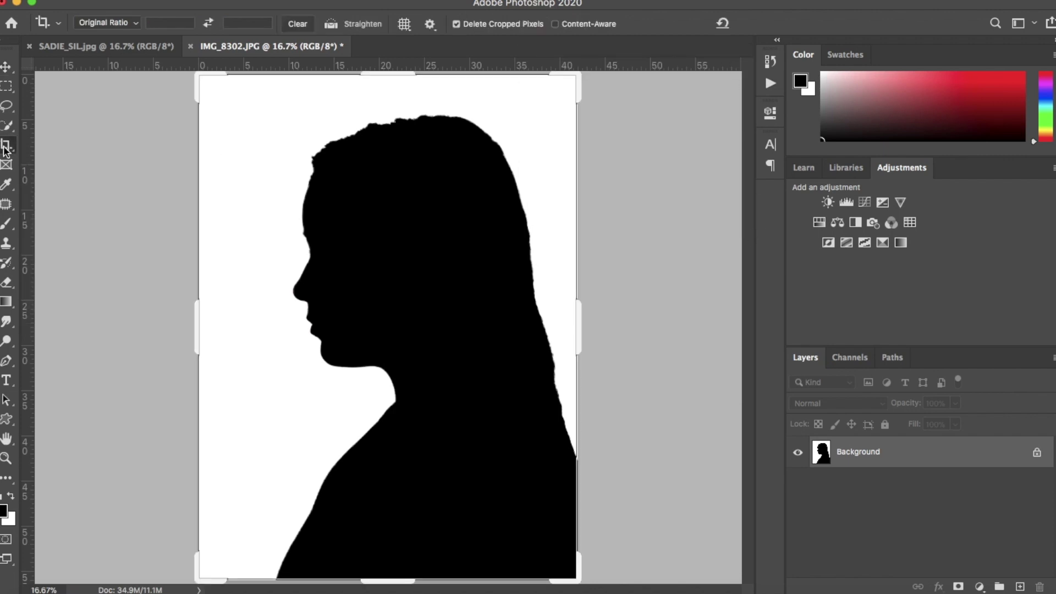
drag(572, 560, 472, 499)
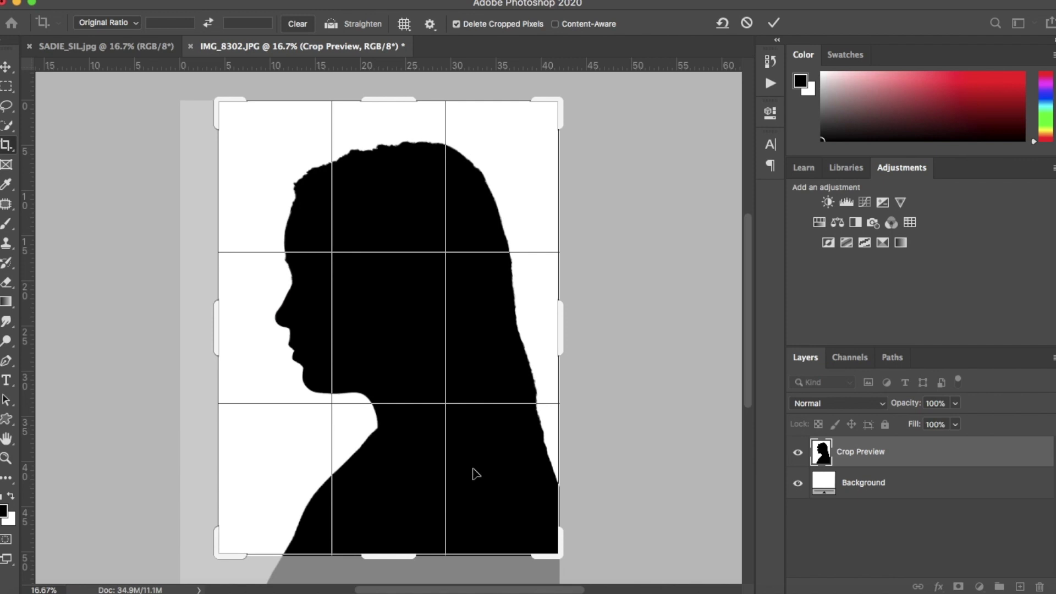
click(773, 23)
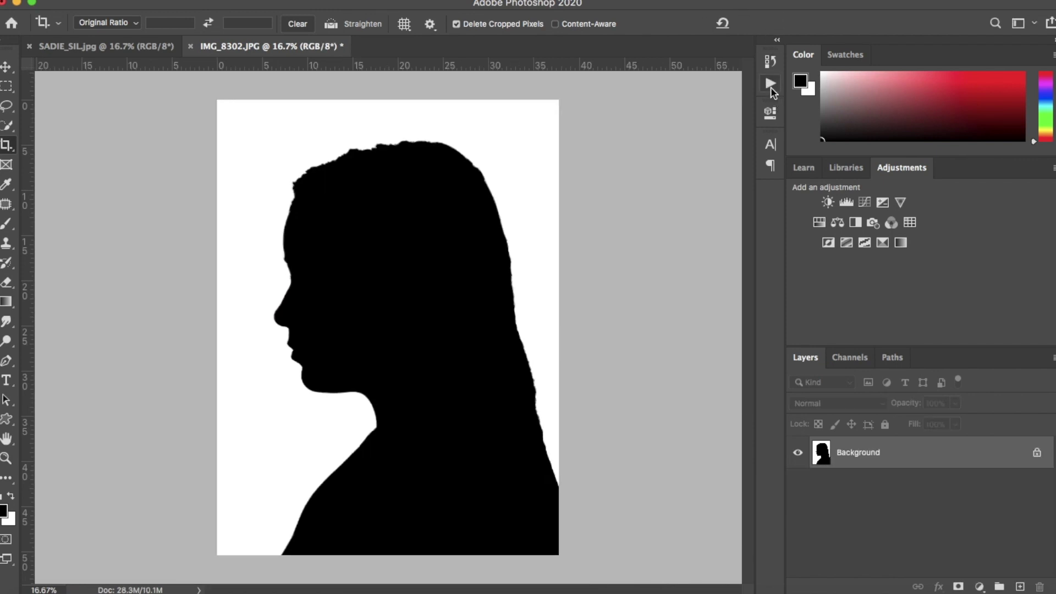
Play the 'Thick white border' action to frame the image with a wide white margin.
click(771, 85)
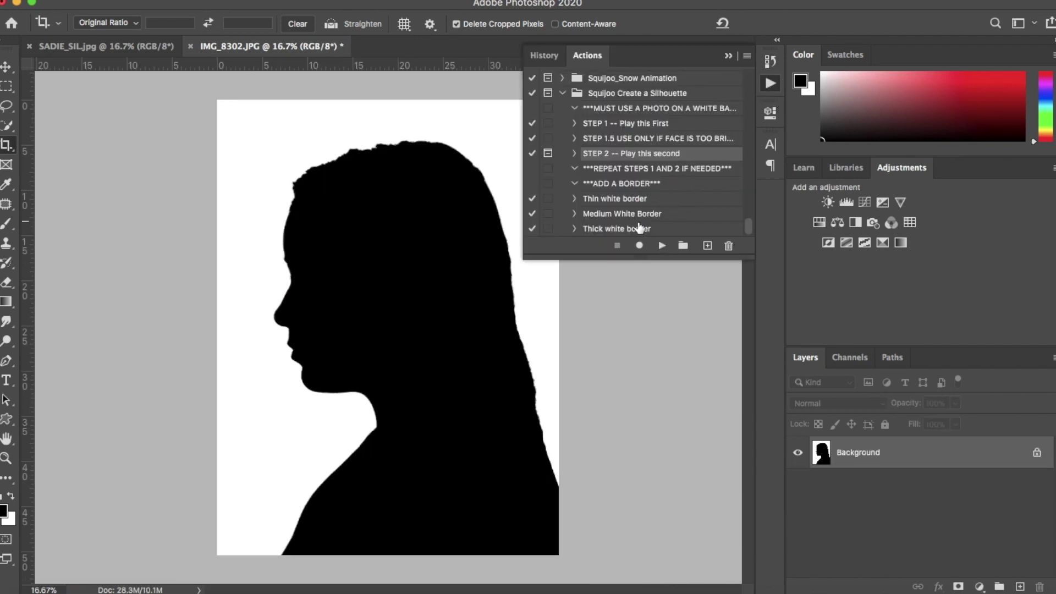
click(644, 230)
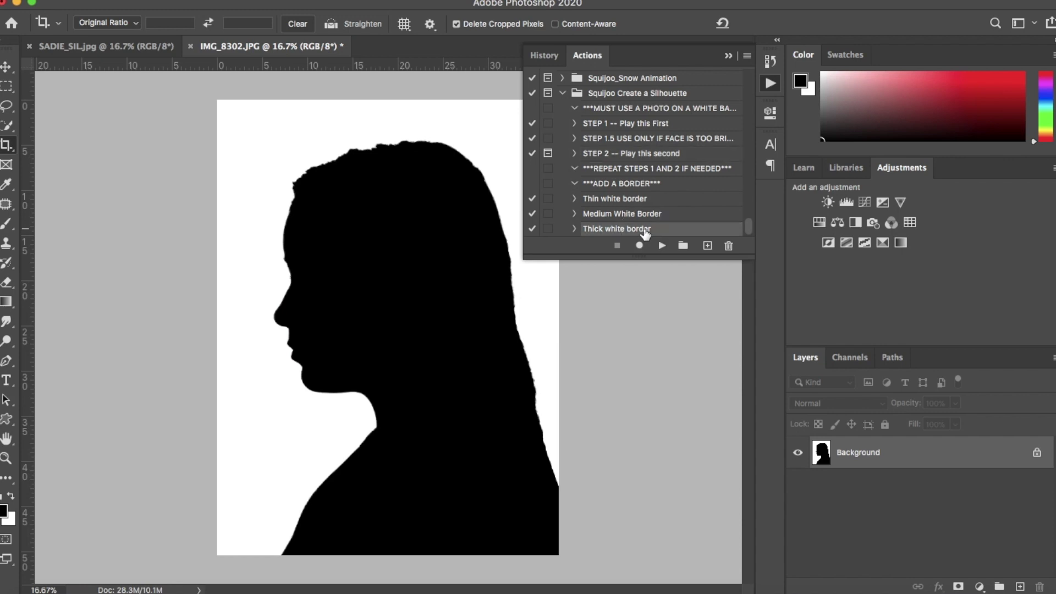
click(662, 246)
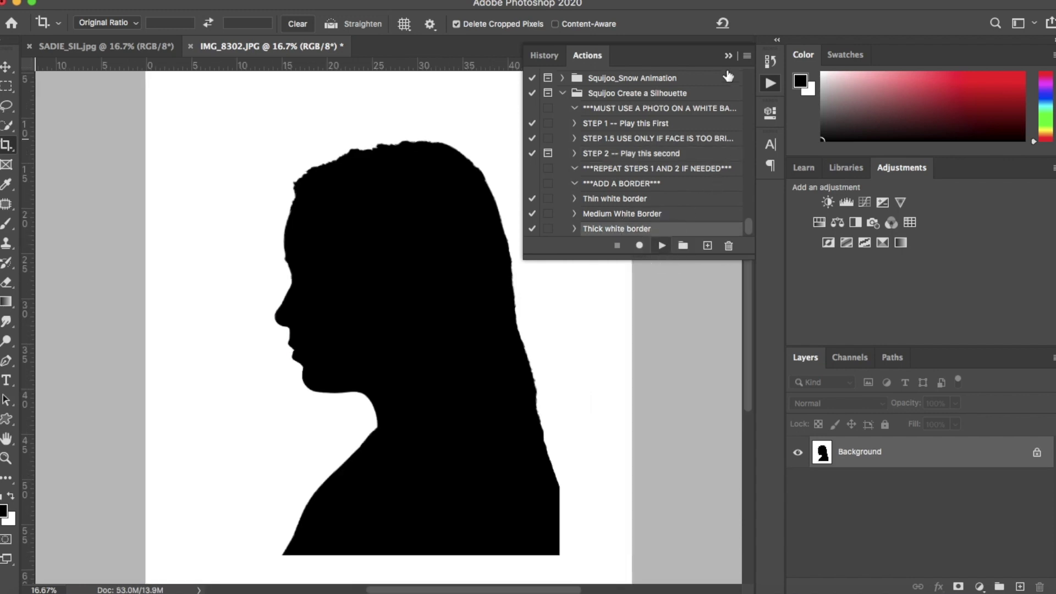